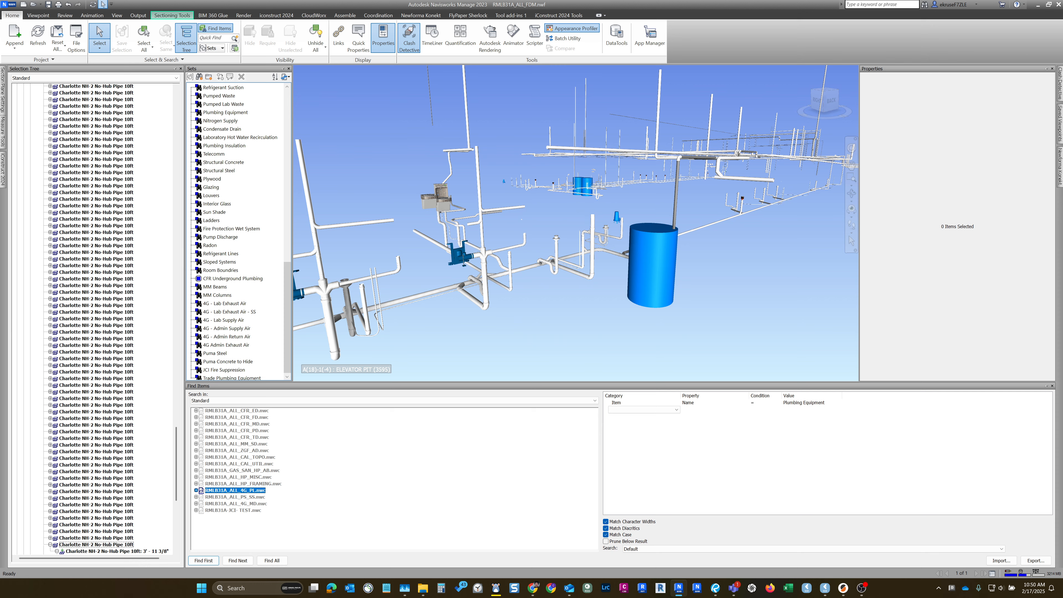
- Select the vertical pipe below the blue floor-level pump and its parent Pipe Flame Retardant Sch 40 (20) entry to view its properties
scroll(498, 258, up, 3)
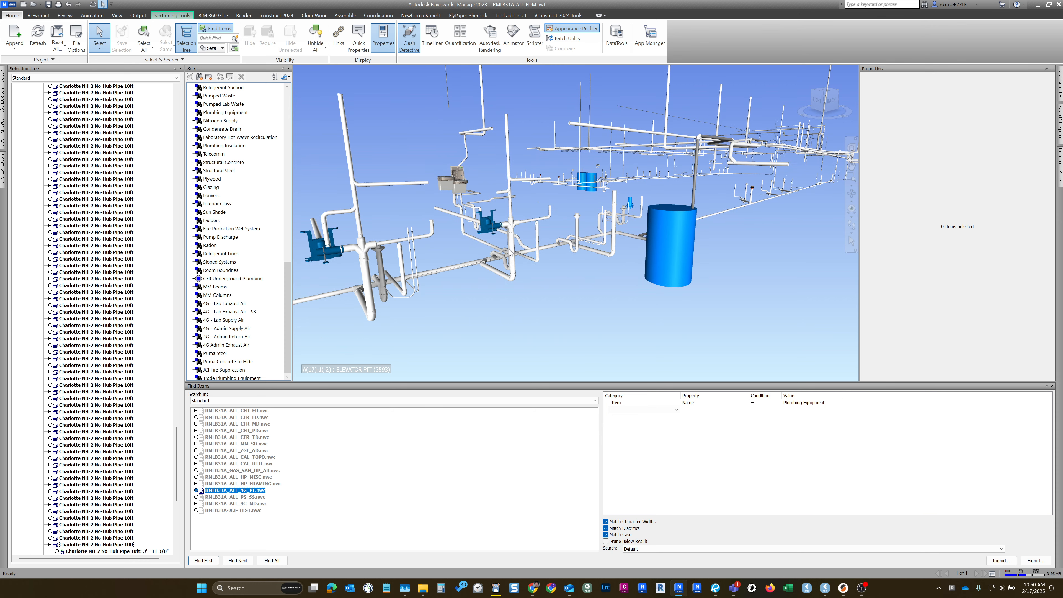
click(513, 247)
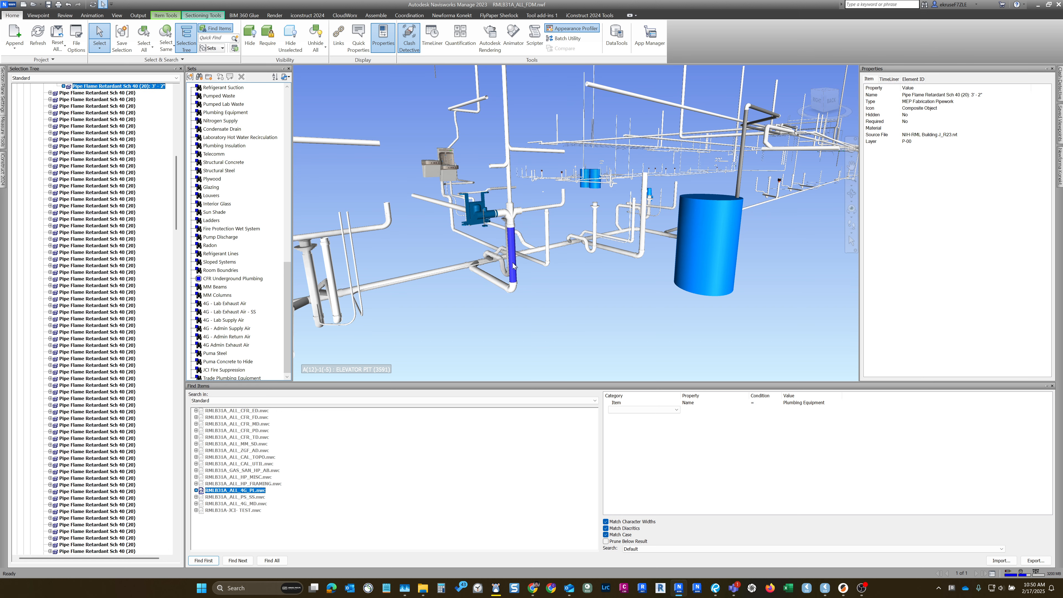
drag(177, 171, 177, 155)
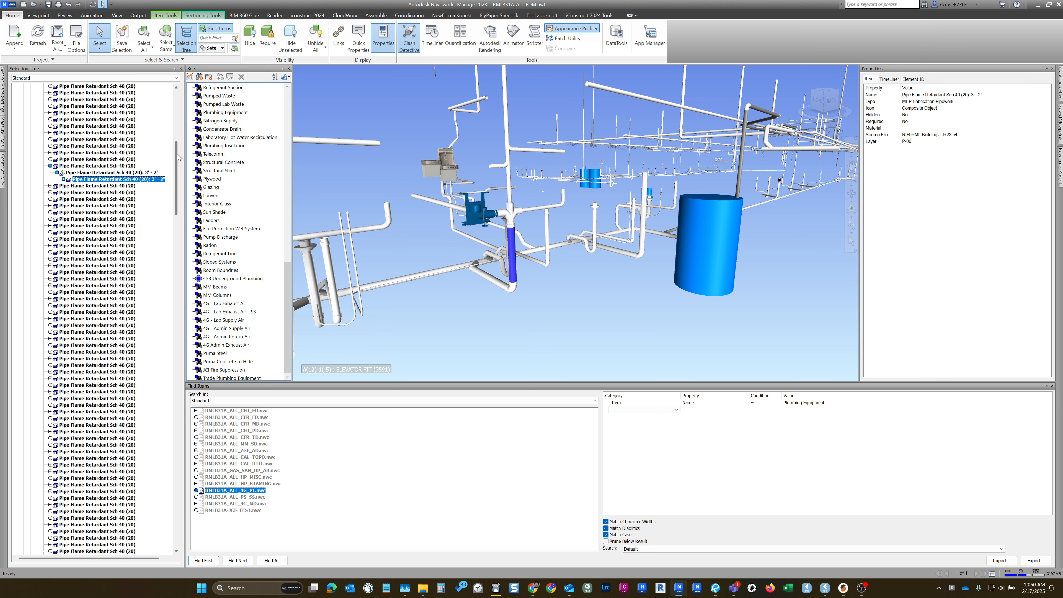
middle_drag(509, 241, 512, 254)
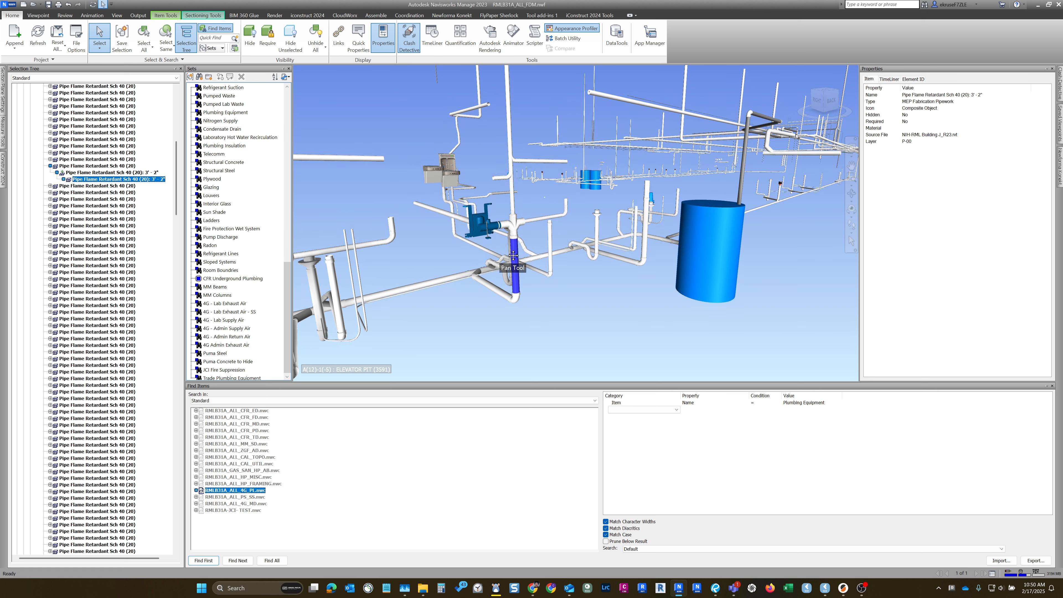
click(97, 166)
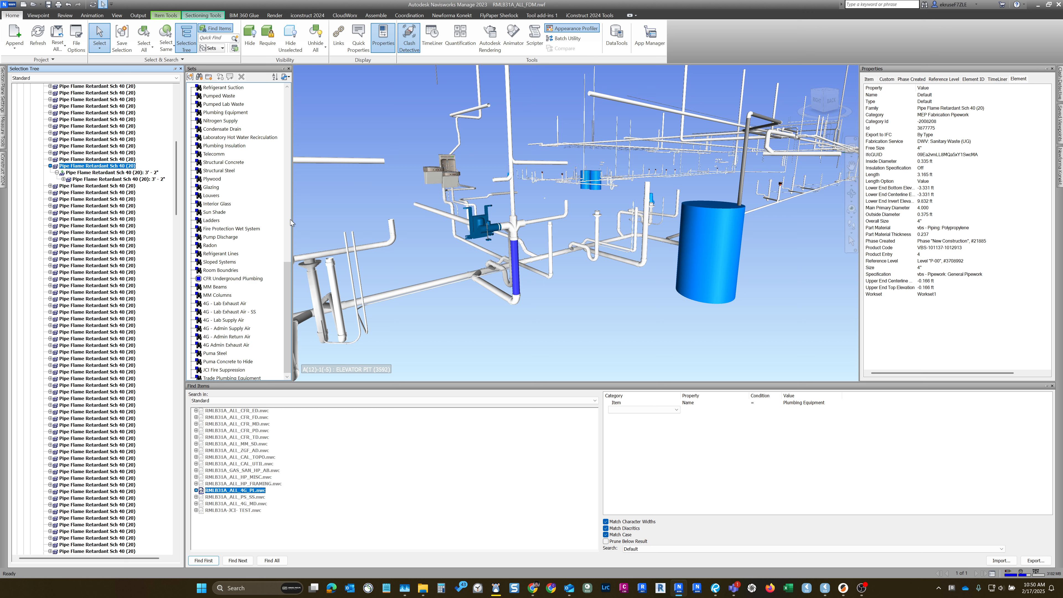
- Reselect the vertical pipe's geometry in the model and review its Item and TimeLiner properties
click(557, 302)
click(512, 268)
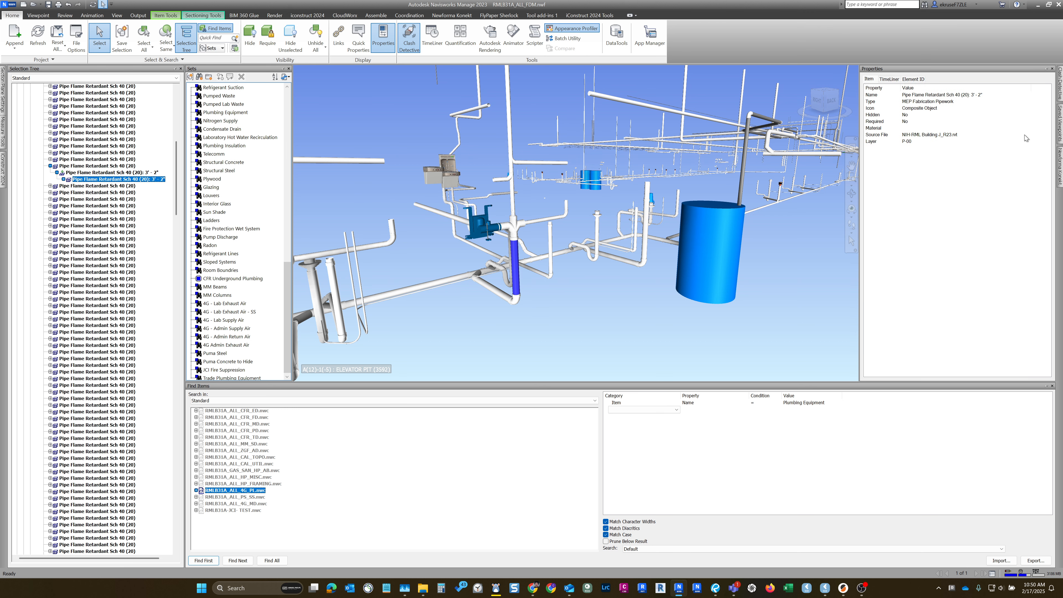
click(915, 80)
click(870, 79)
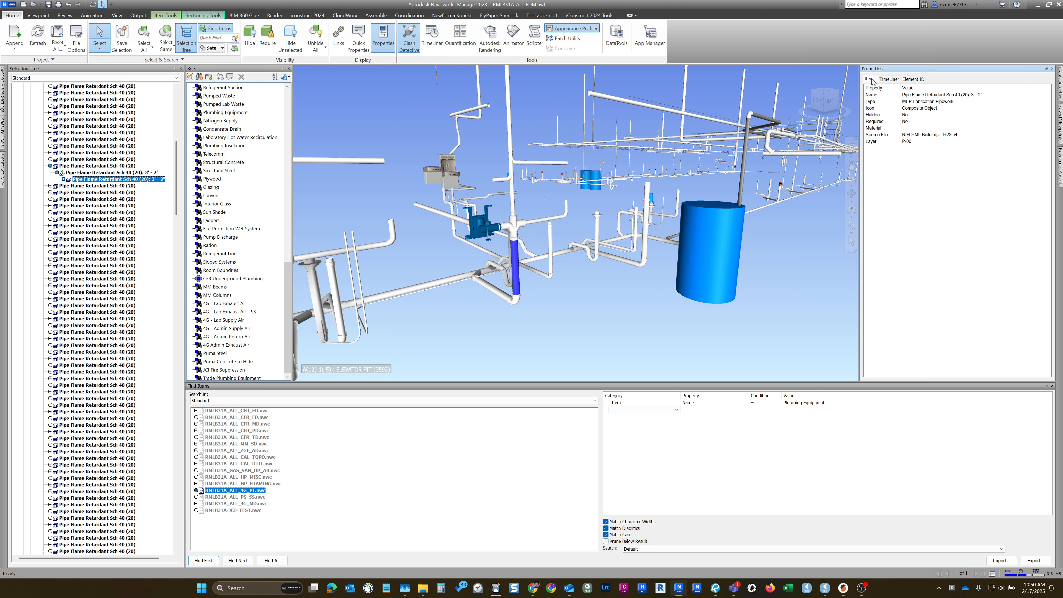
click(895, 80)
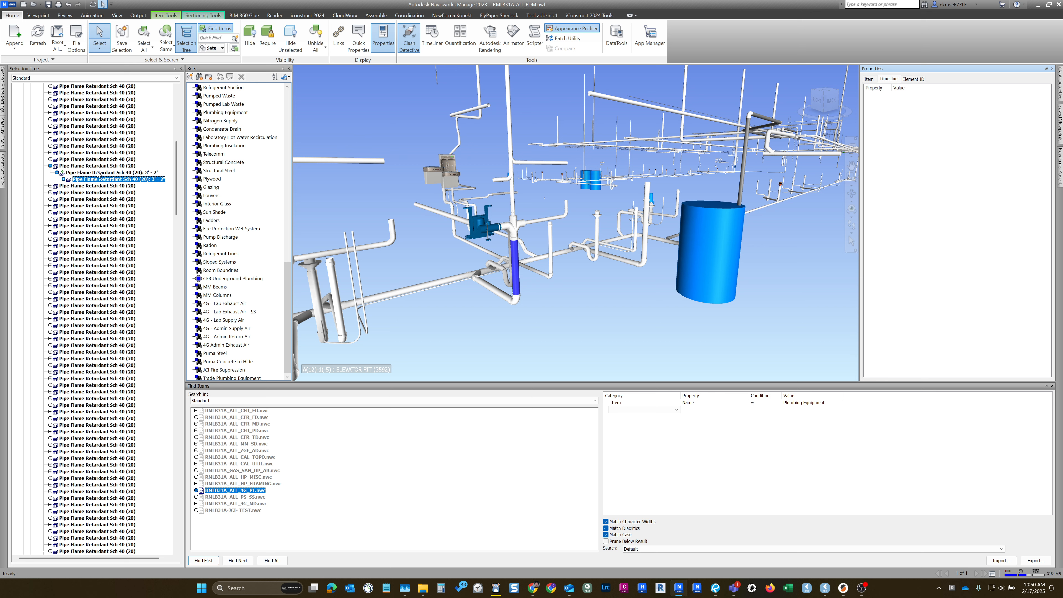
- Select the pipe's parent Pipe Flame Retardant Sch 40 (20) entry and examine its Element properties, including Fabrication Service
click(107, 166)
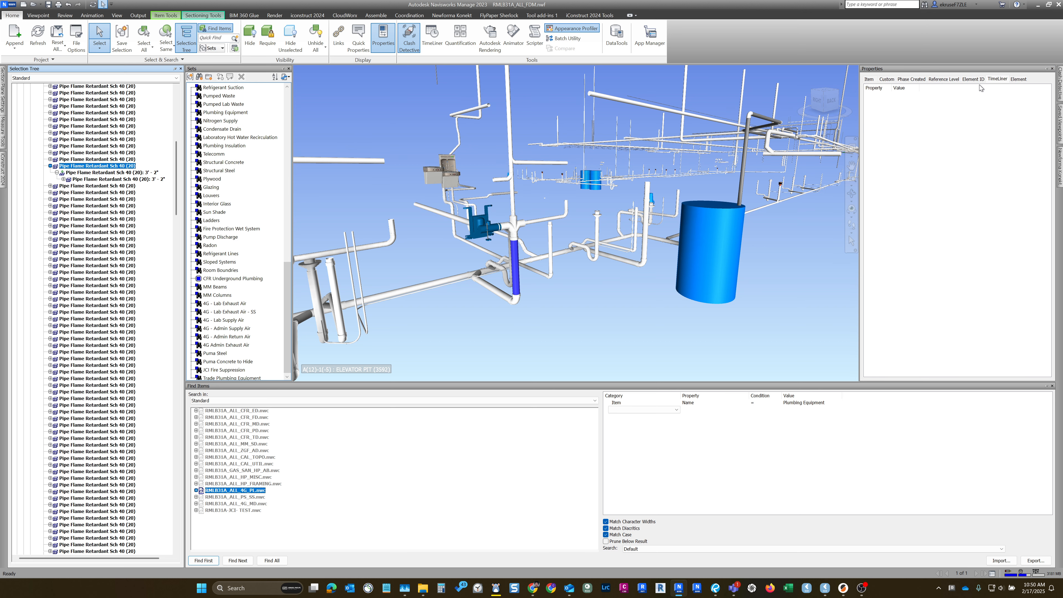
click(1021, 79)
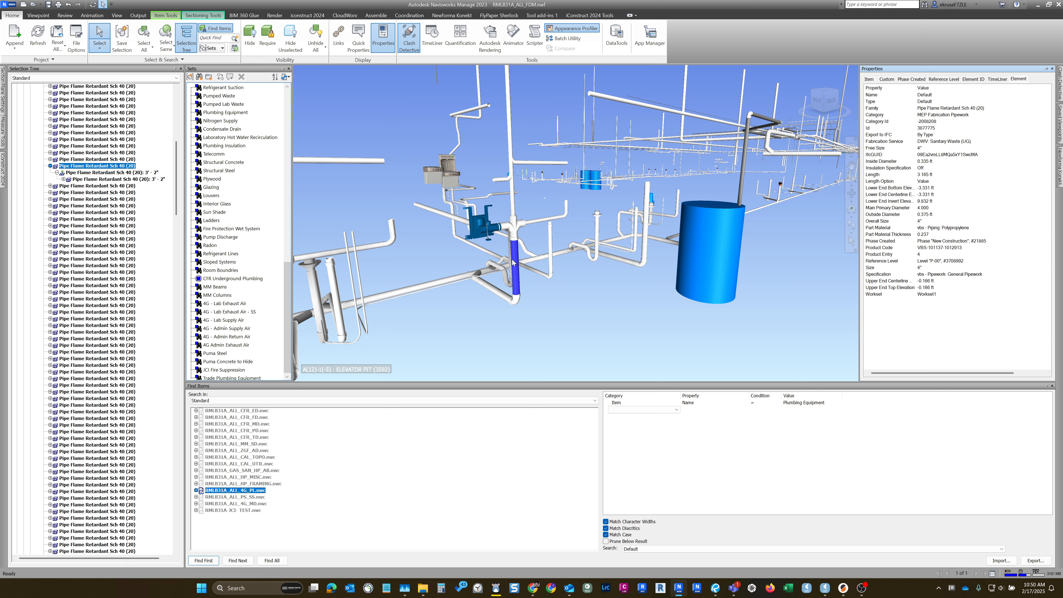
middle_drag(517, 263, 518, 268)
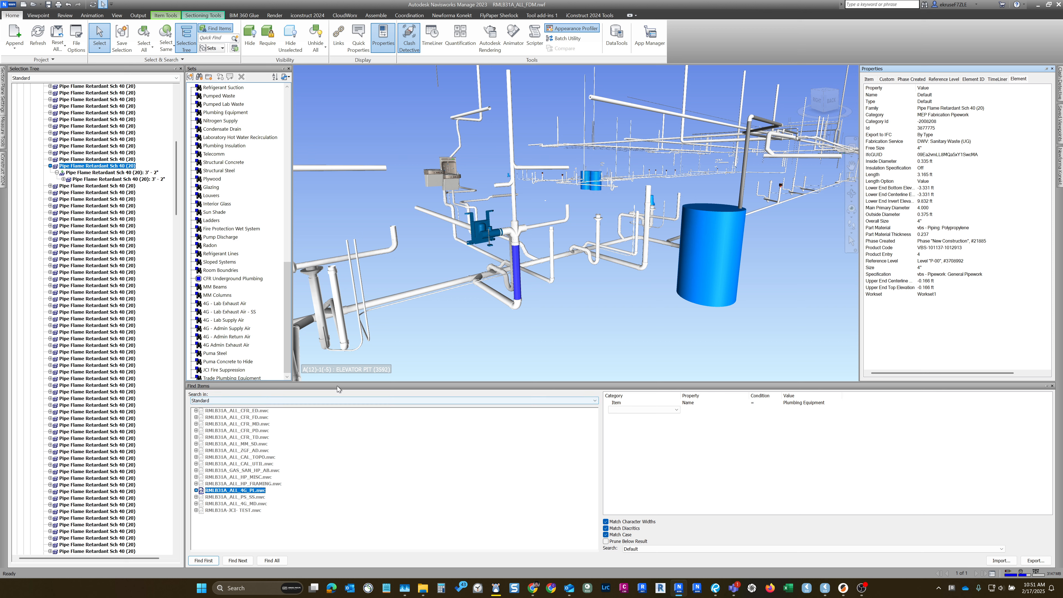
mouse_move(1062, 54)
mouse_down()
mouse_move(716, 81)
mouse_move(1062, 62)
mouse_up()
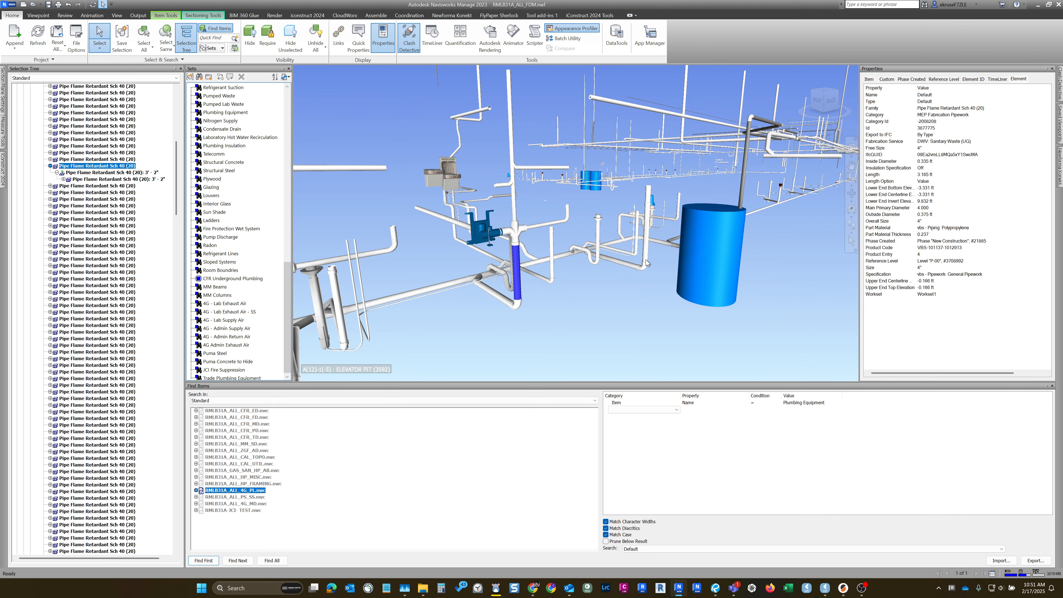
- Clear the selection, reselect the vertical pipe and choose its parent entry under MEP Fabrication Pipework in RMLB31A_ALL_4G_PL.nwc
click(568, 316)
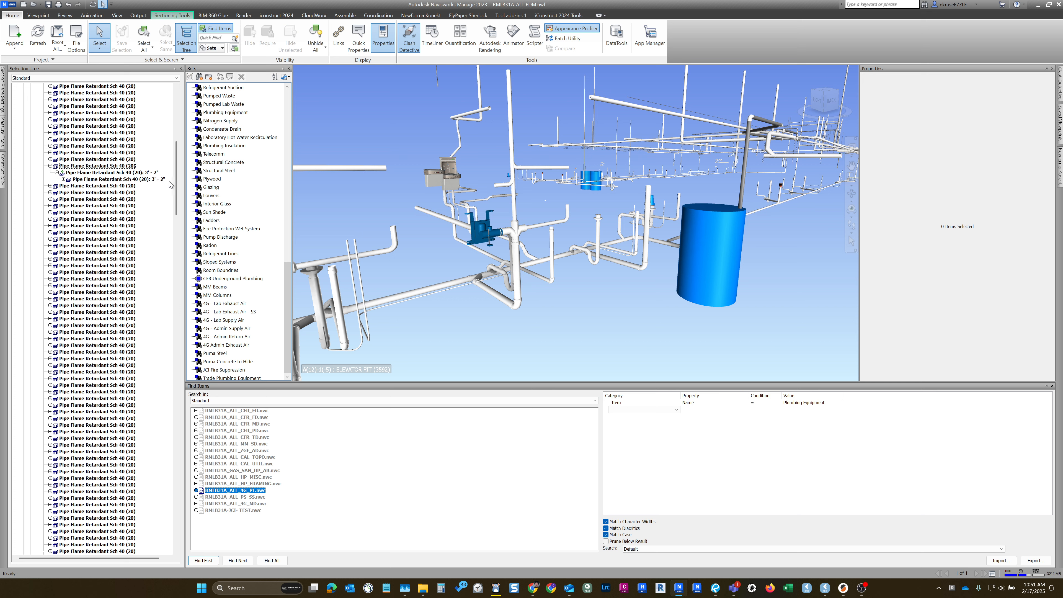
drag(176, 178, 176, 127)
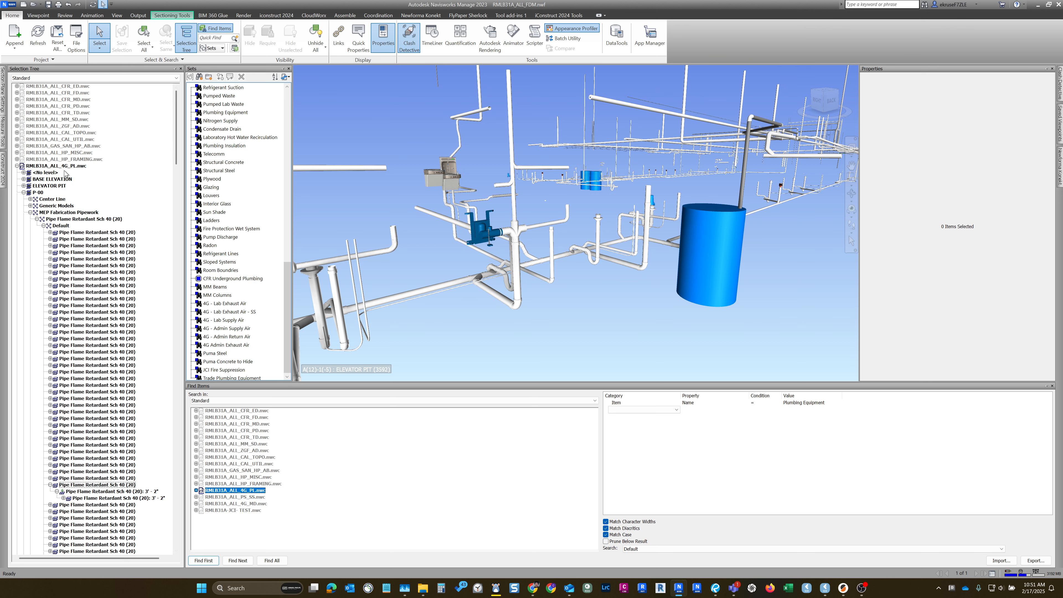
click(519, 267)
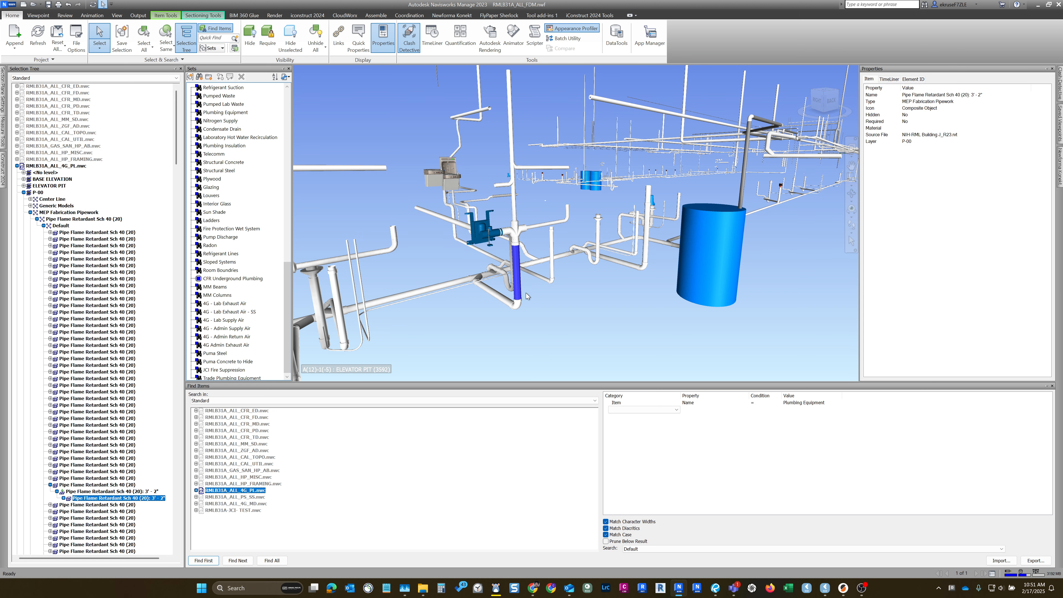
click(126, 485)
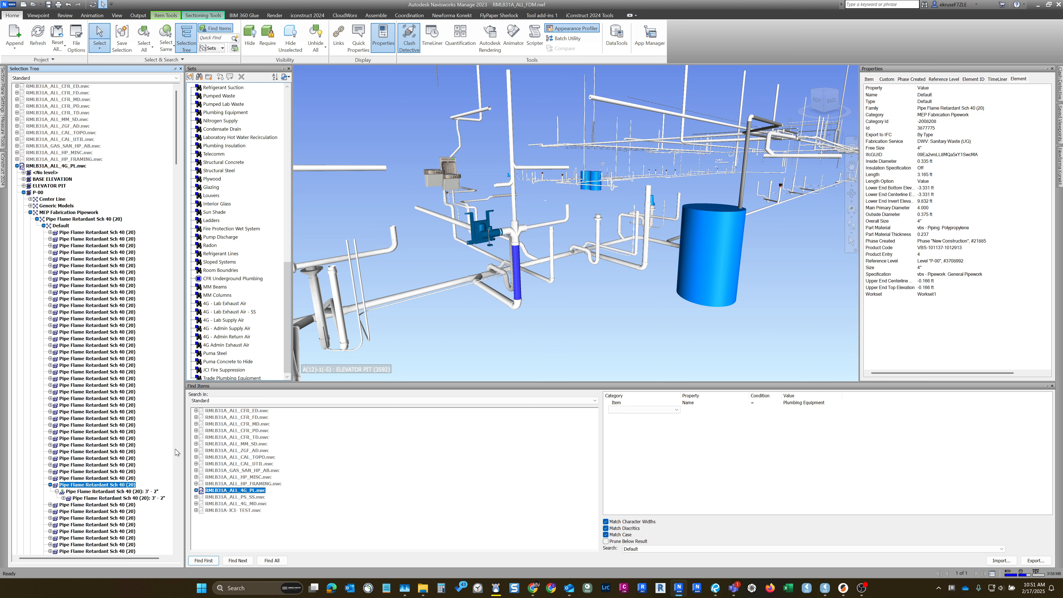
- Try selecting all model files as the search scope, then limit it to RMLB31A_ALL_4G_PL.nwc
click(256, 528)
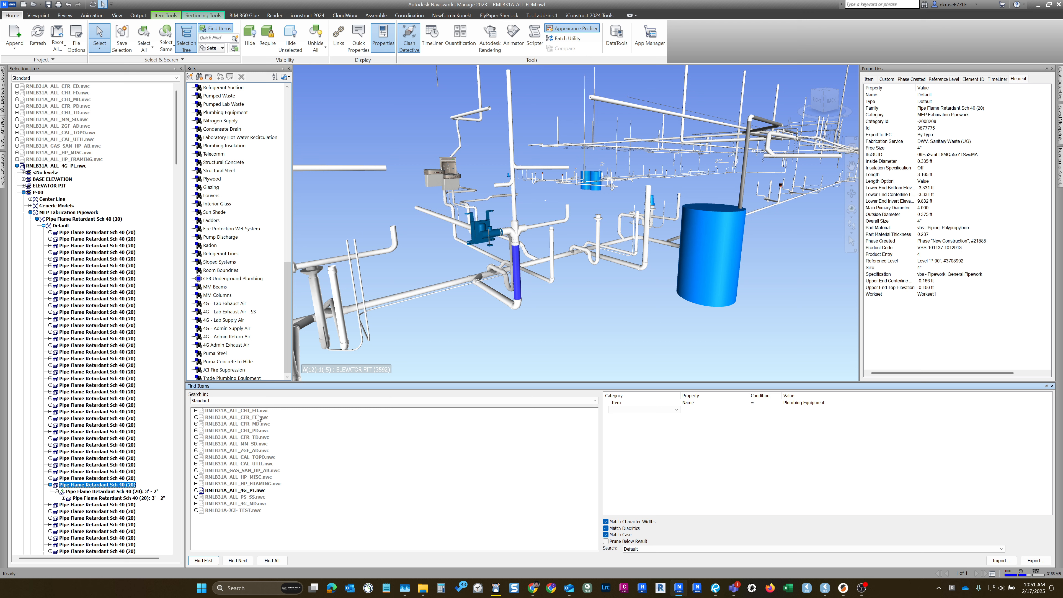
click(240, 411)
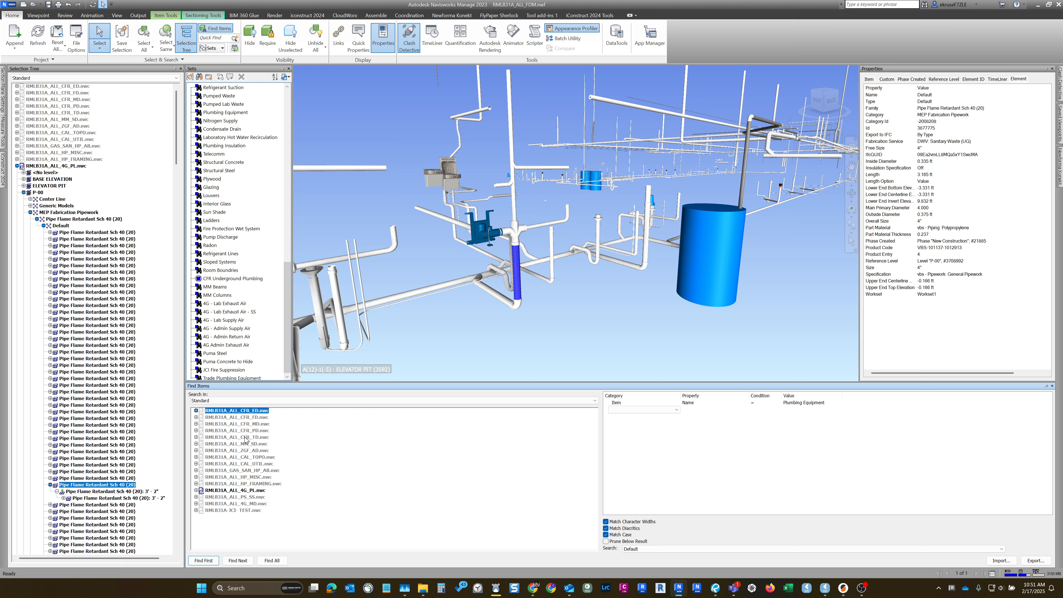
shift+click(250, 511)
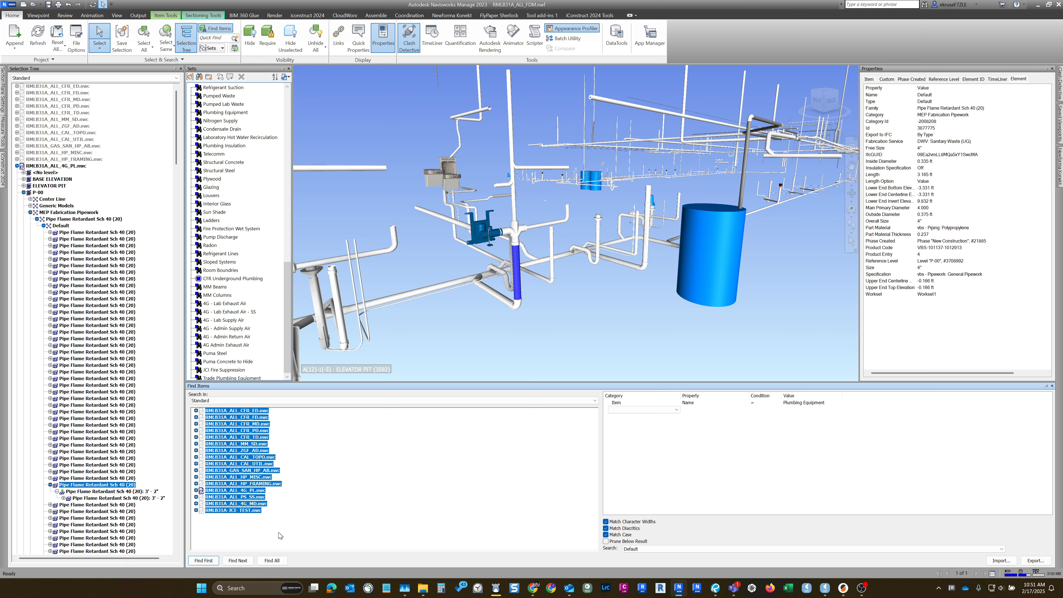
click(278, 535)
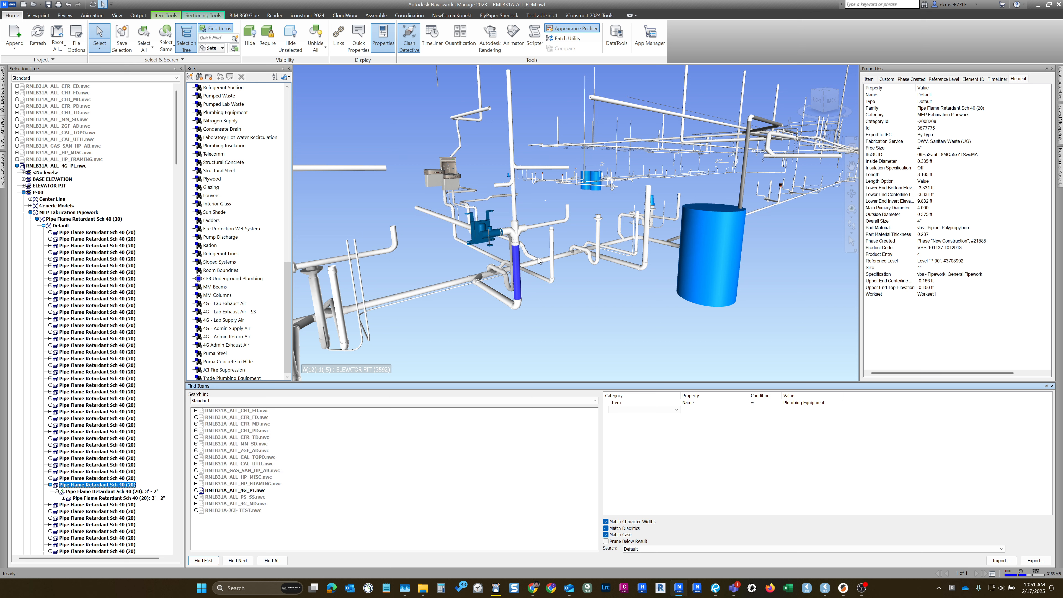
click(235, 491)
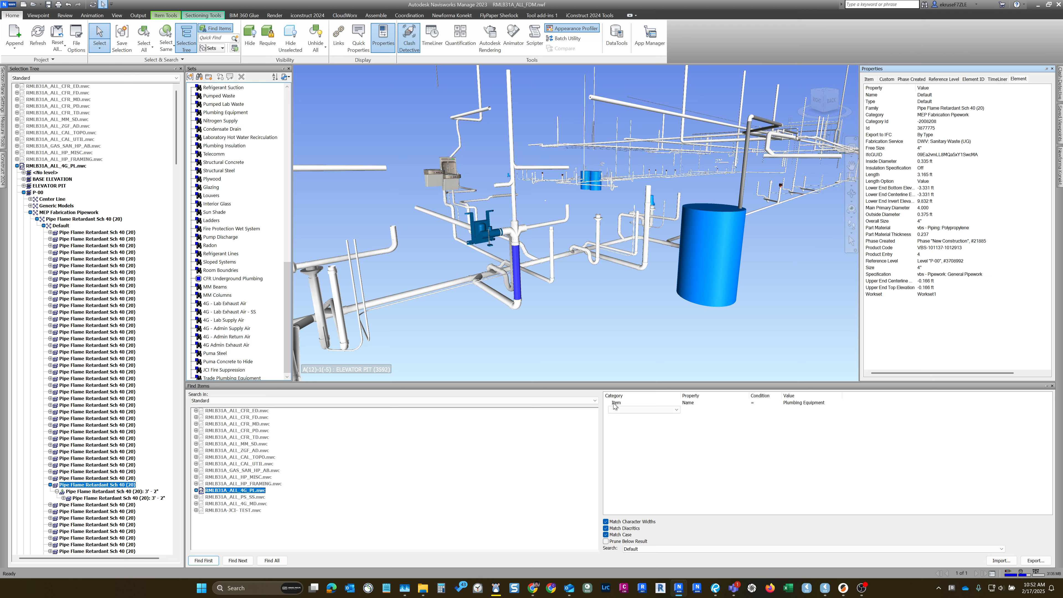
- Widen the condition column and replace the existing search rule's category with Element from the full category list
drag(780, 399, 802, 400)
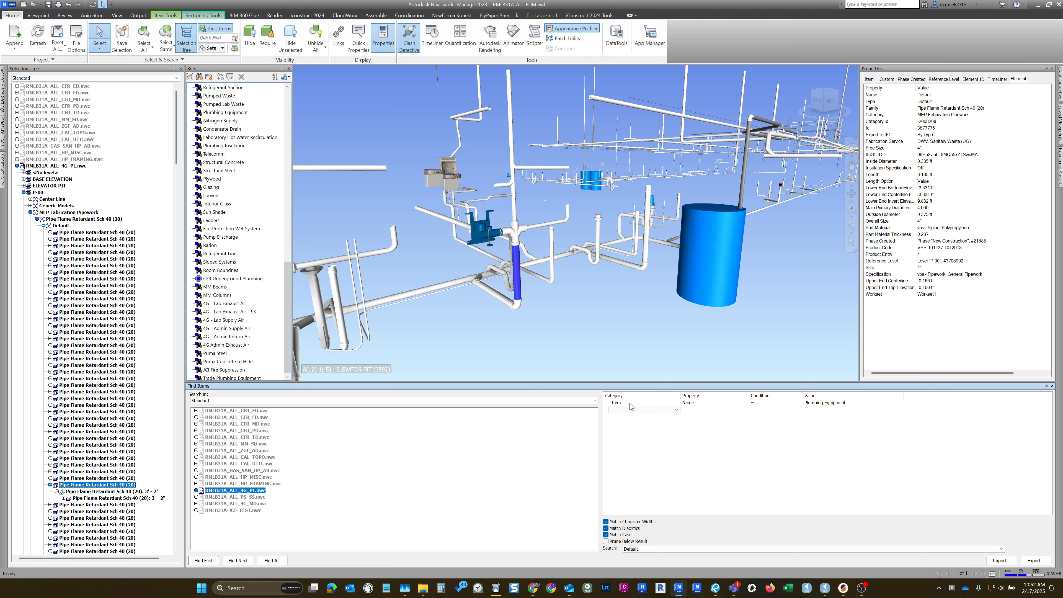
click(639, 402)
click(637, 401)
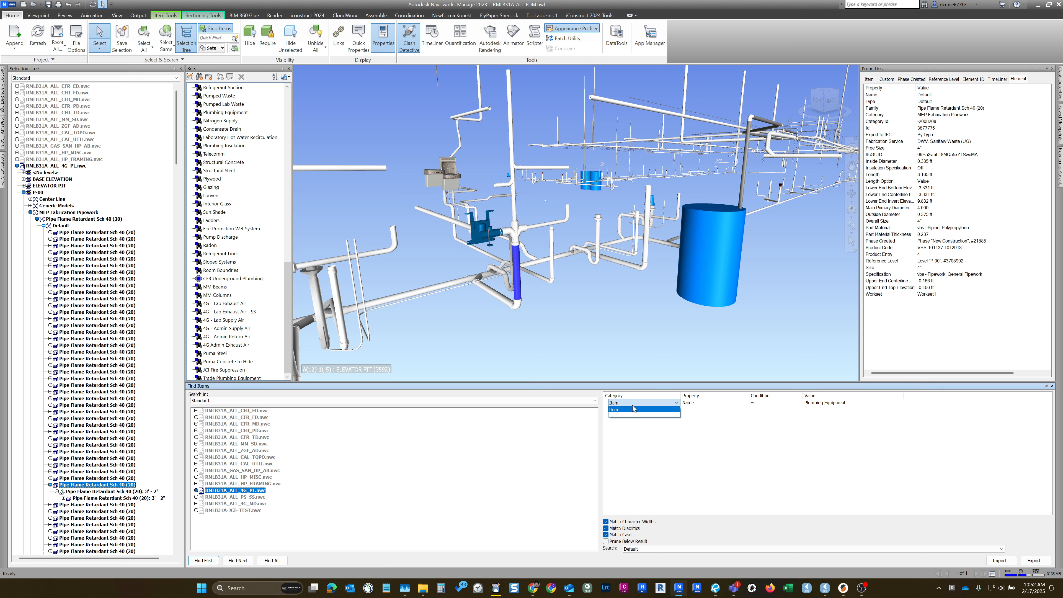
click(622, 418)
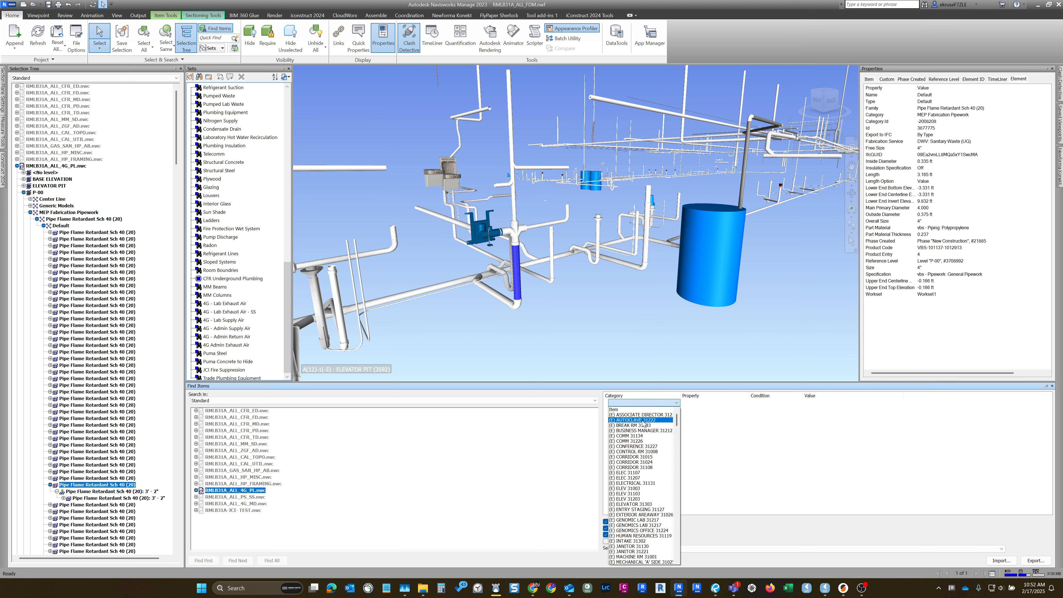
drag(677, 417, 677, 468)
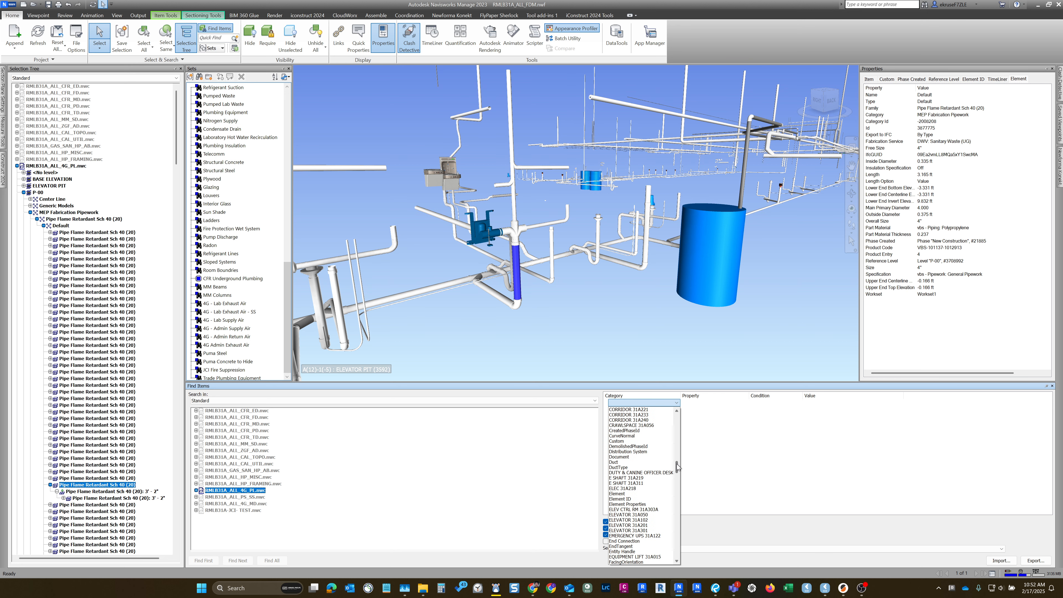
click(629, 494)
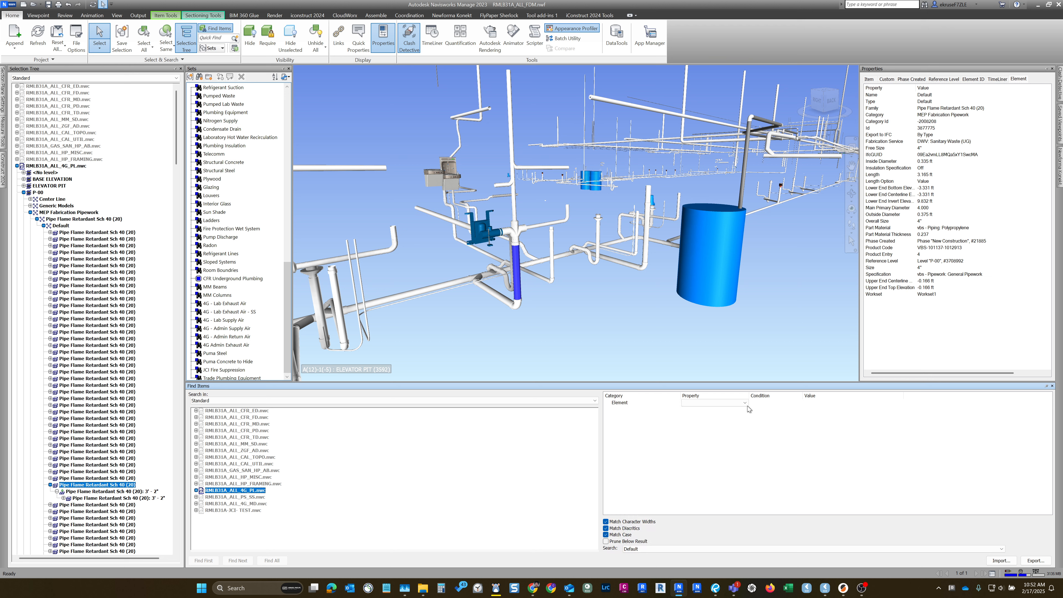
- Look for Fabrication Service among the Element rule's properties and load the full property list
click(699, 405)
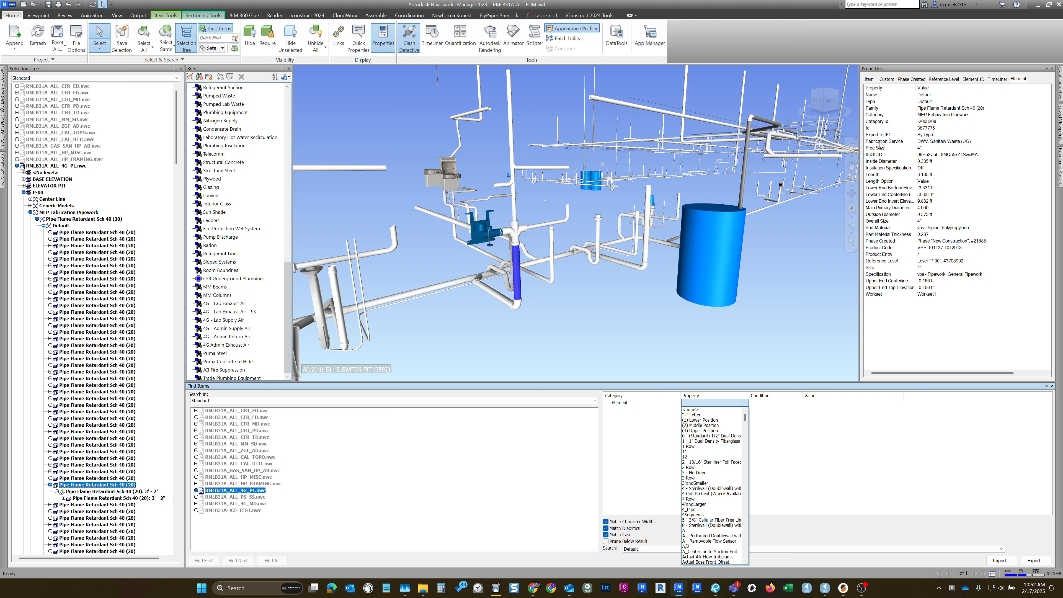
key(f)
scroll(709, 485, down, 2)
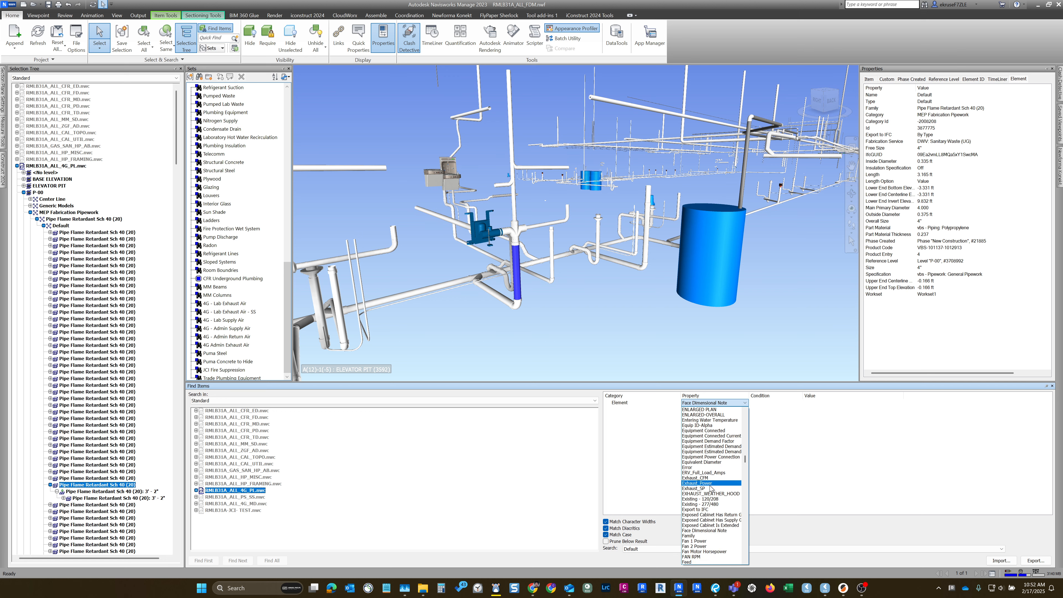
scroll(713, 486, down, 2)
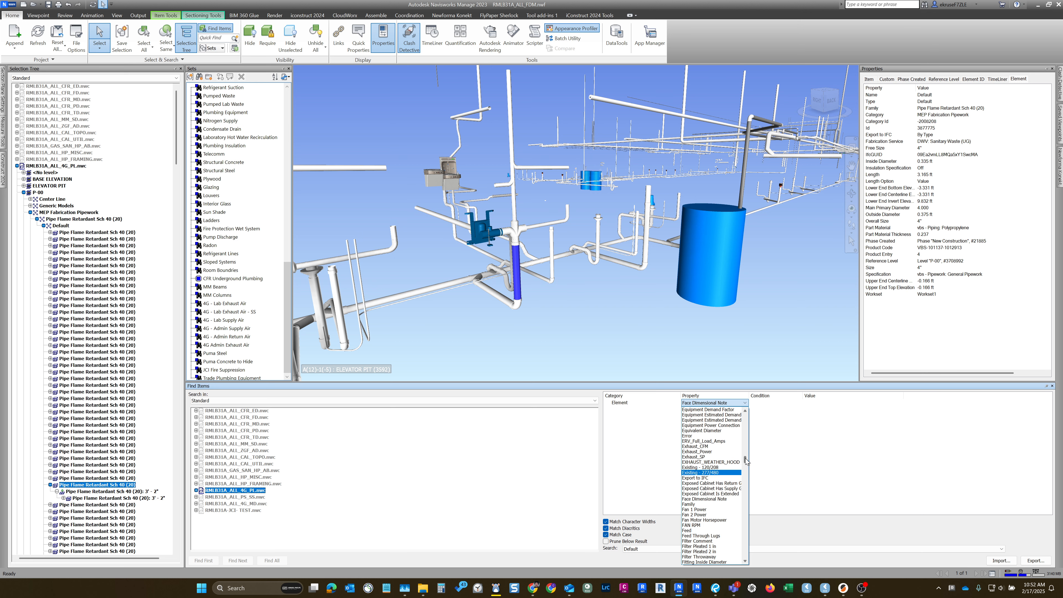
drag(746, 461, 690, 566)
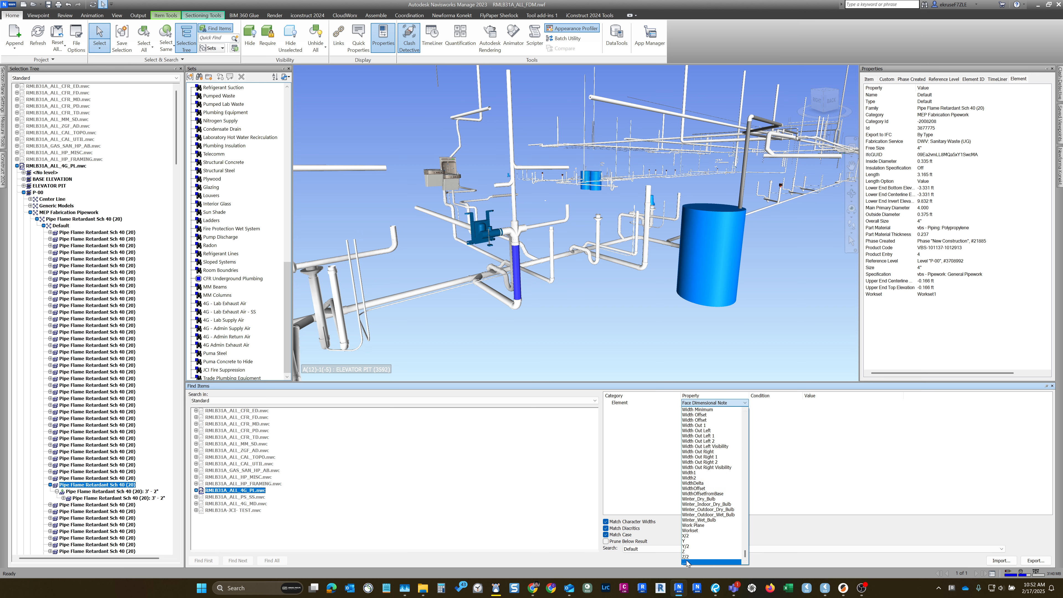
click(686, 562)
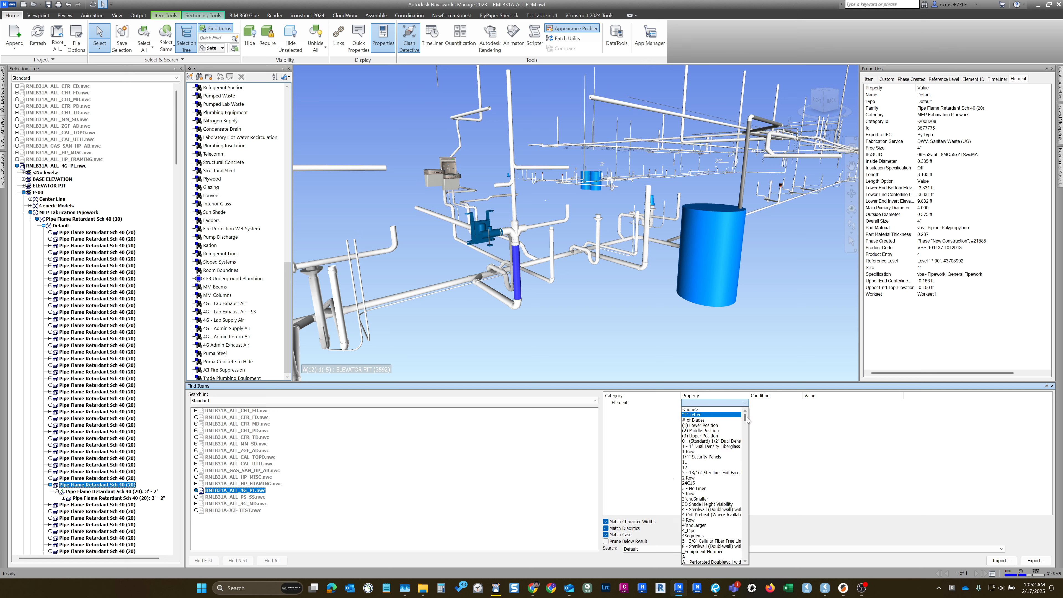
- Complete the Element search rule with the property Fabrication Service, the condition Contains and the value Sanitary Waste
drag(745, 420, 746, 464)
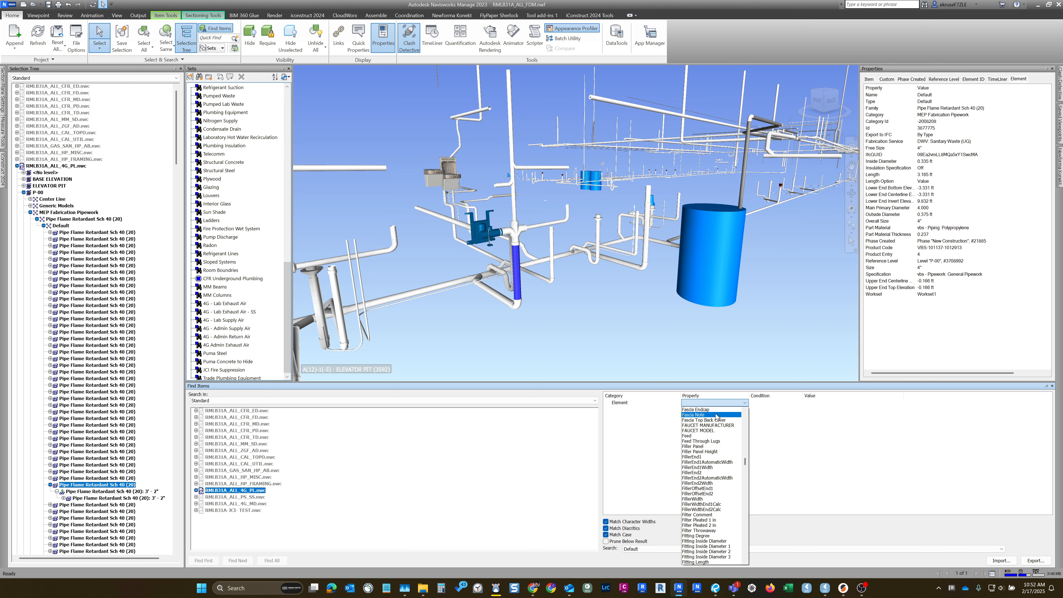
click(747, 412)
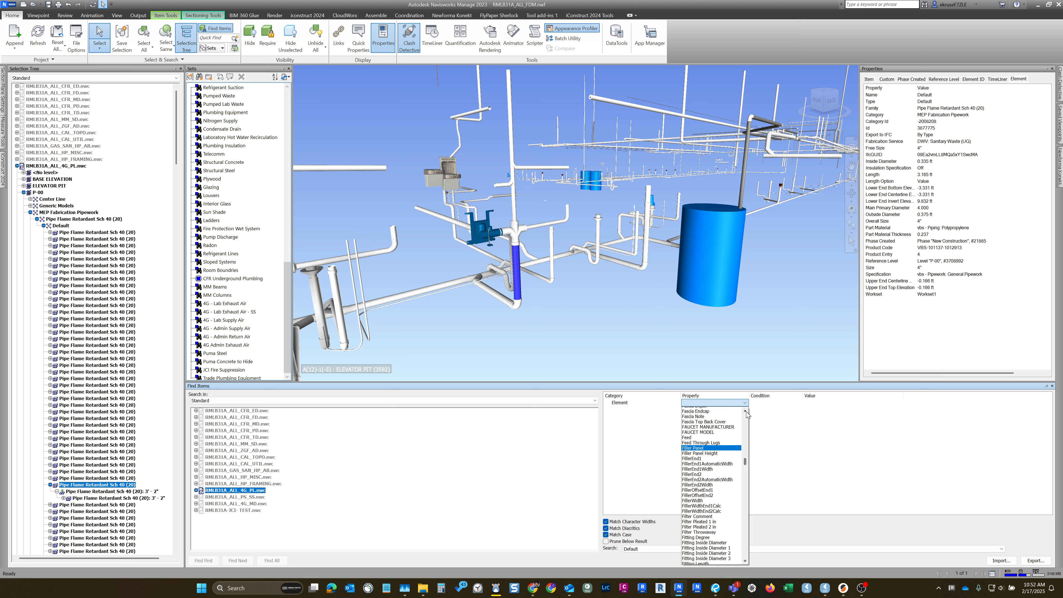
click(747, 411)
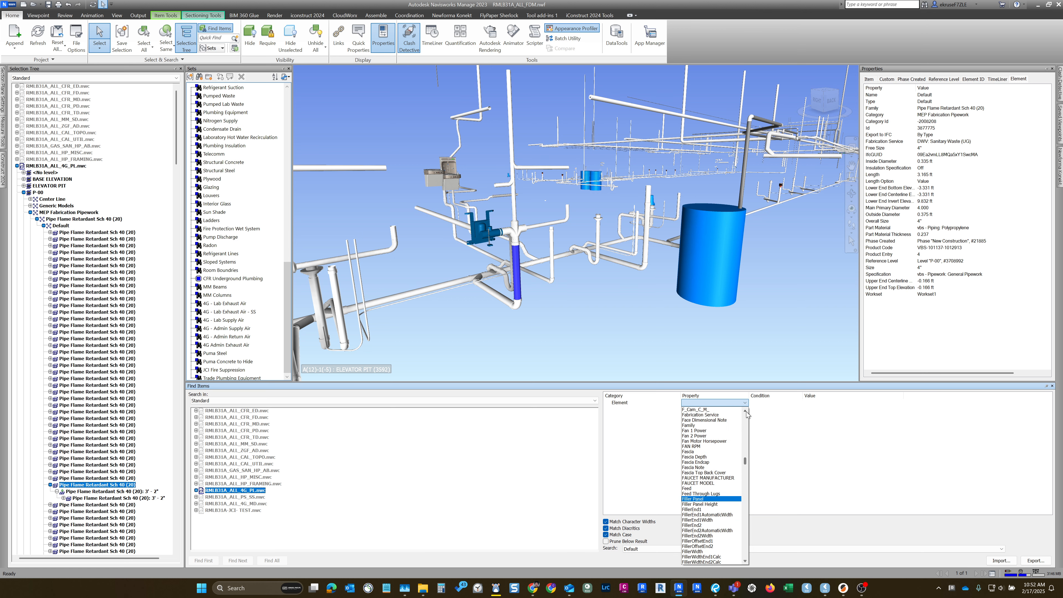
click(711, 425)
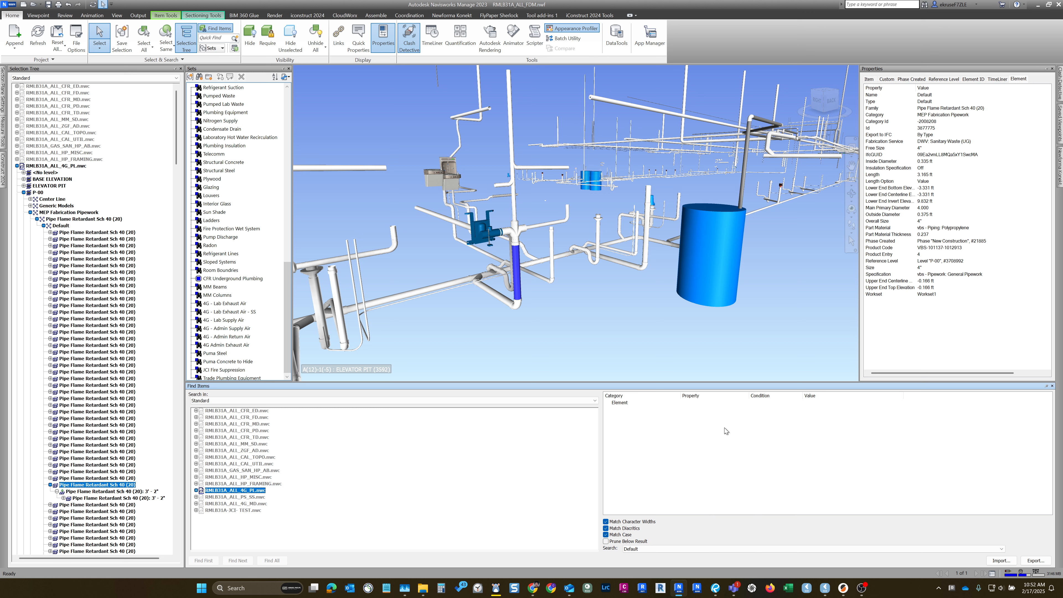
click(770, 404)
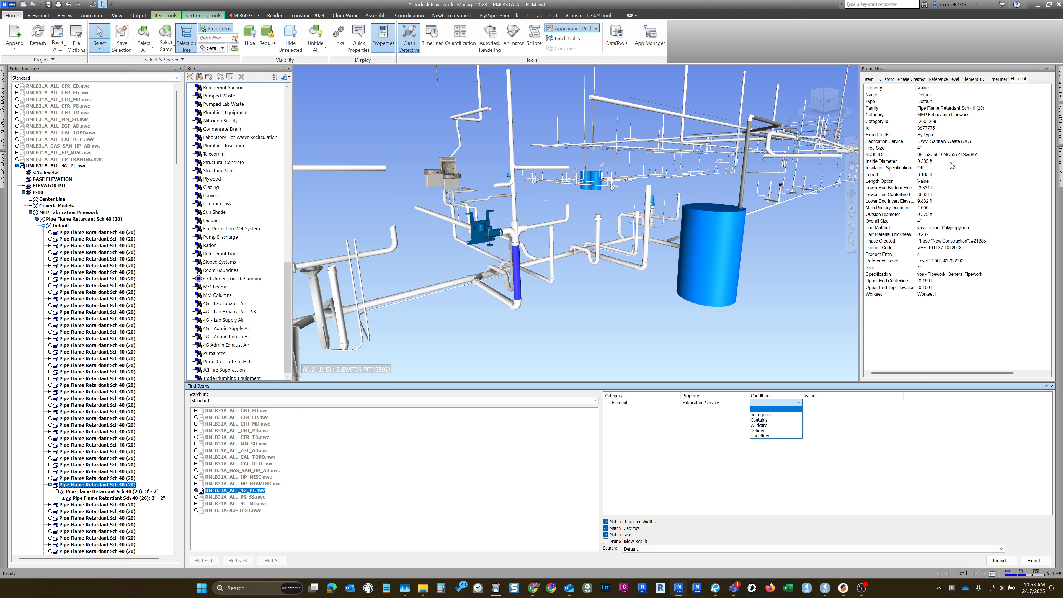
click(768, 421)
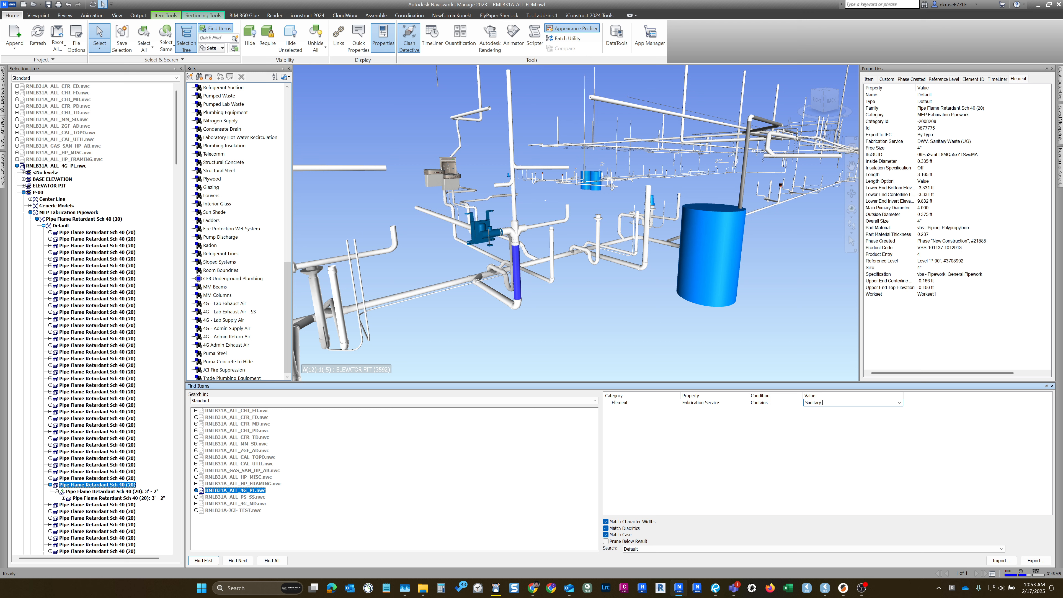
click(844, 469)
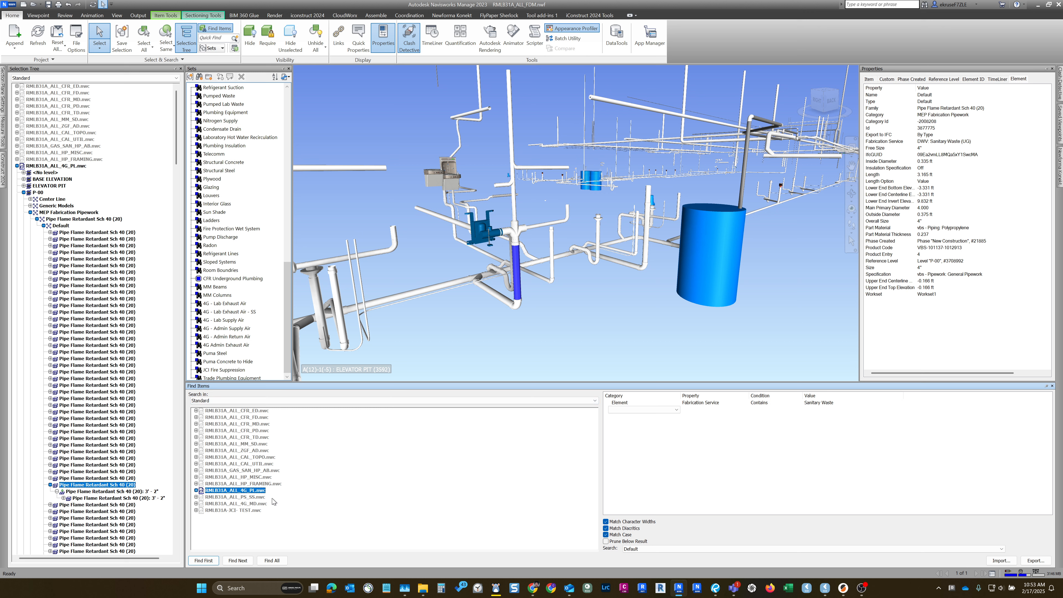
- Clear the current selection, find all items matching the Sanitary Waste rule and inspect the highlighted pipework around the vertical pipe
click(575, 317)
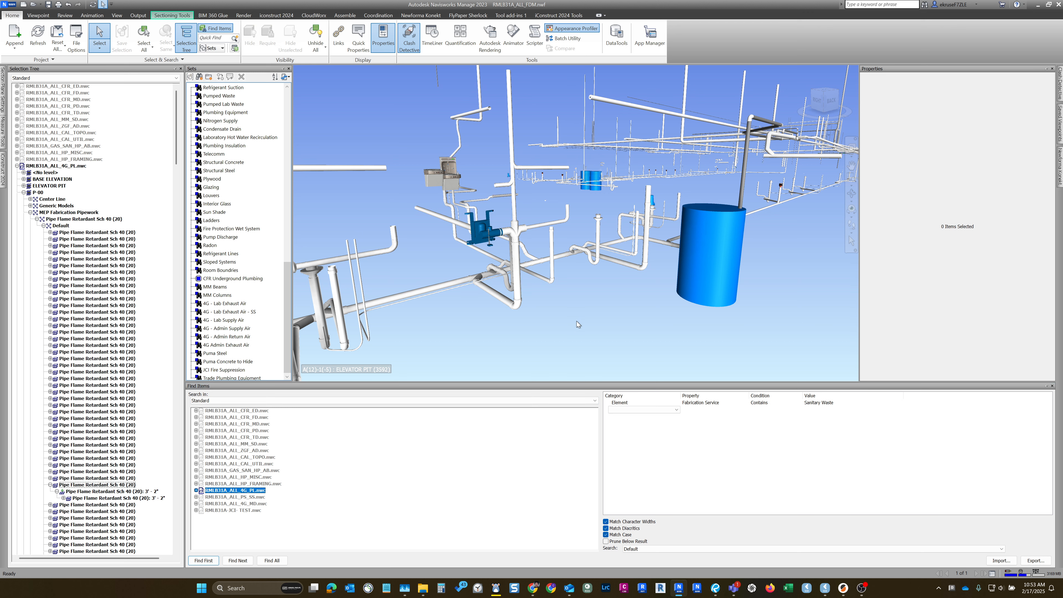
click(272, 561)
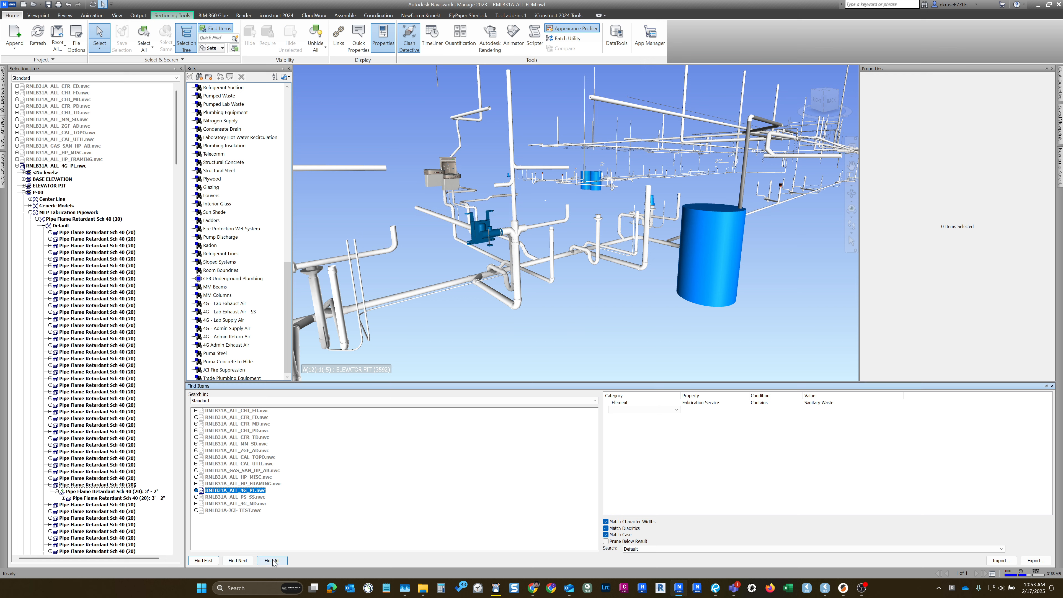
scroll(548, 258, up, 5)
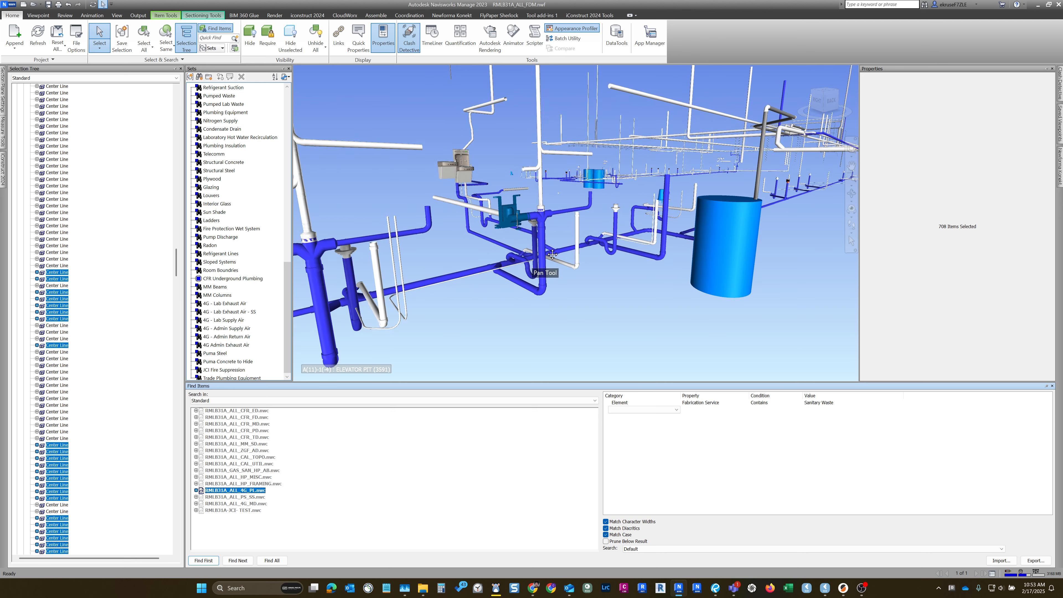
shift+middle_drag(549, 258, 575, 247)
drag(596, 257, 588, 272)
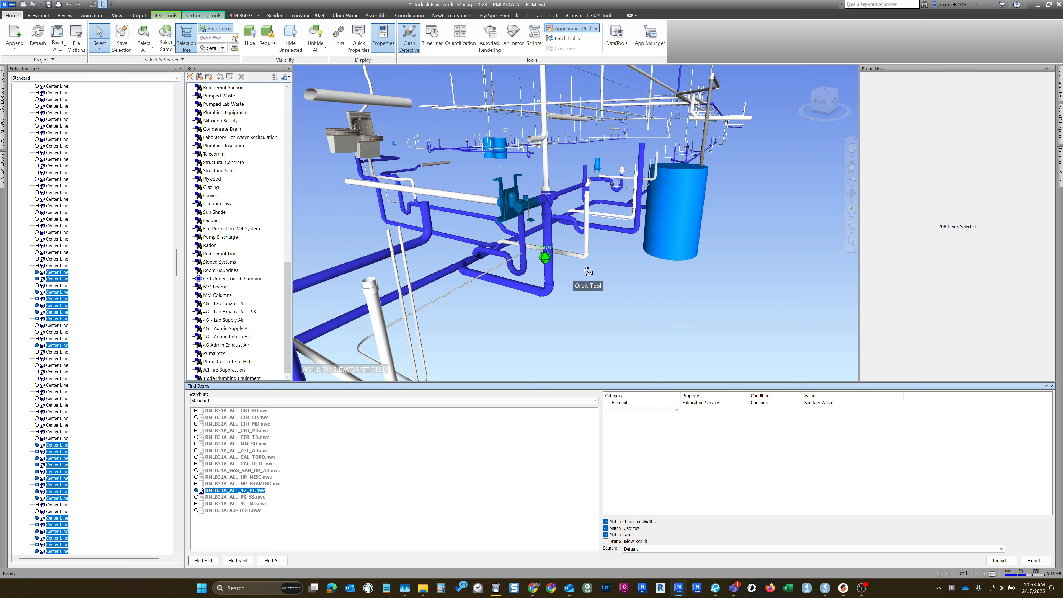
- Select the thin unhighlighted pipe behind the vertical riser and choose its parent entry to read its Fabrication Service
click(555, 255)
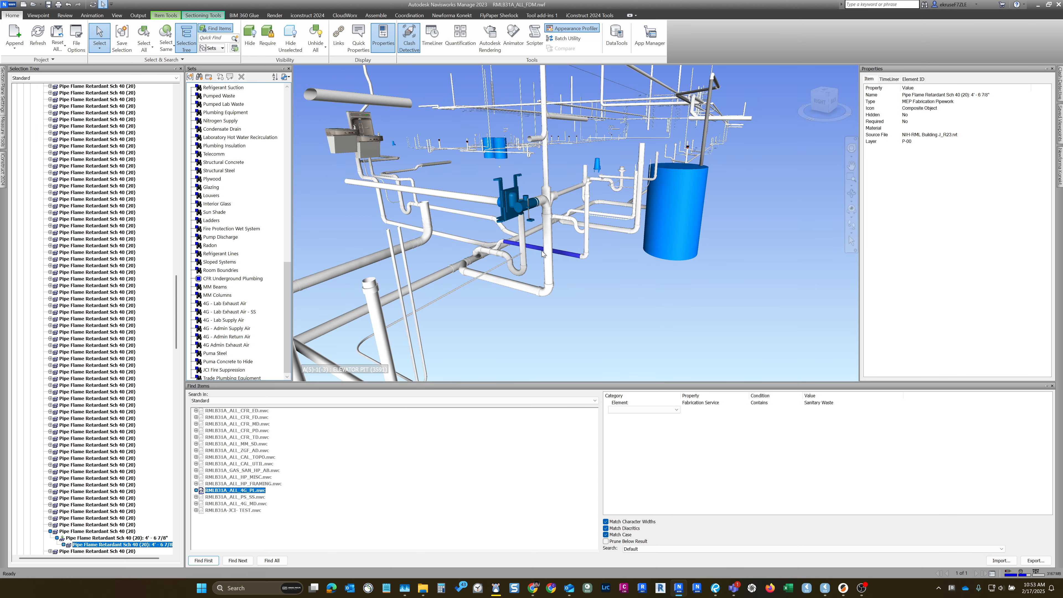
scroll(541, 251, up, 1)
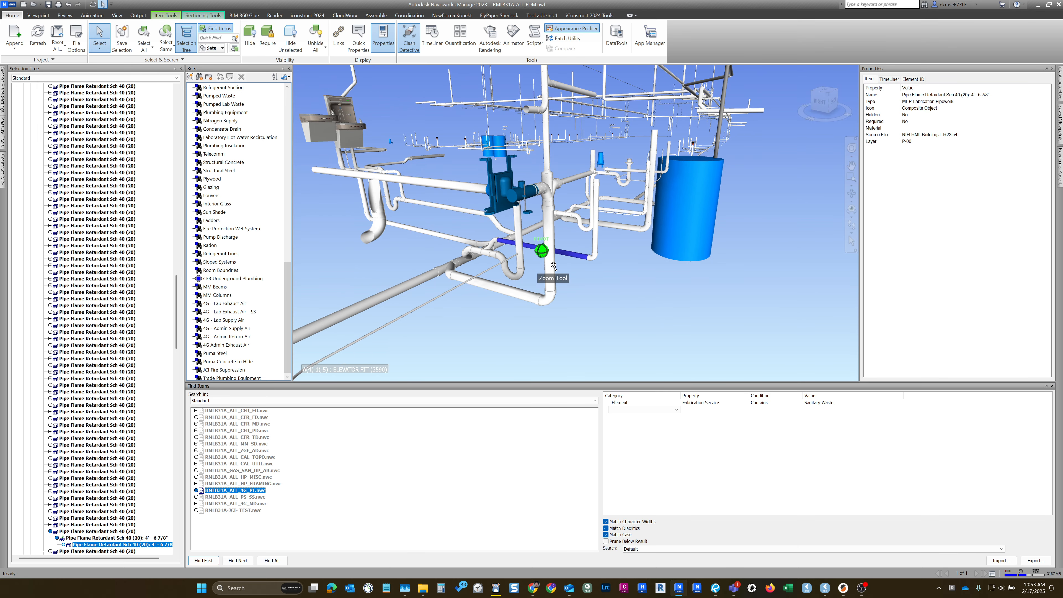
click(122, 531)
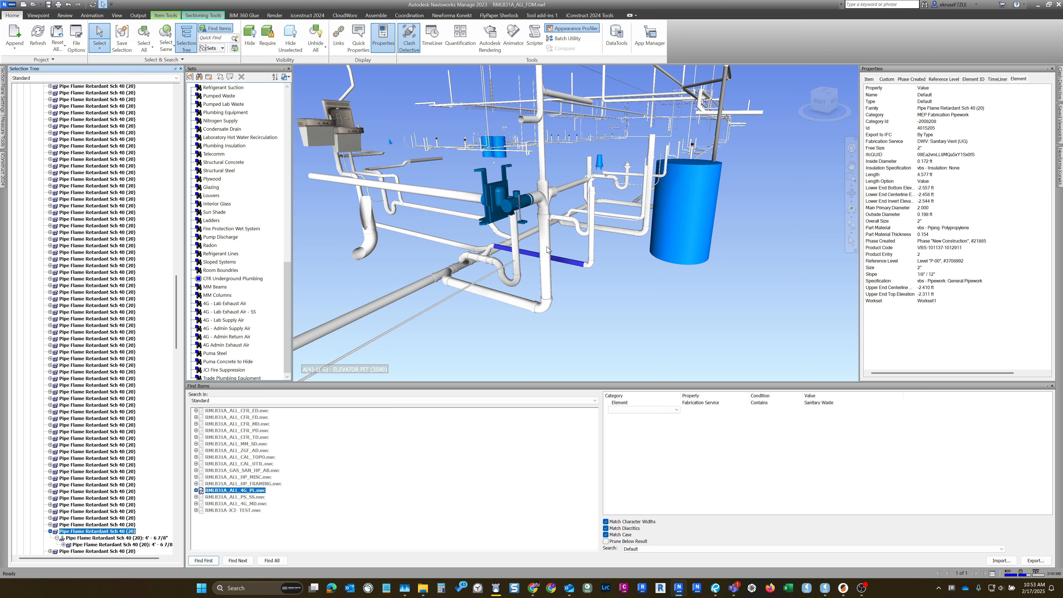
- Deselect the thin pipe, find all Sanitary Waste items again and examine which pipes are left out
scroll(546, 251, down, 2)
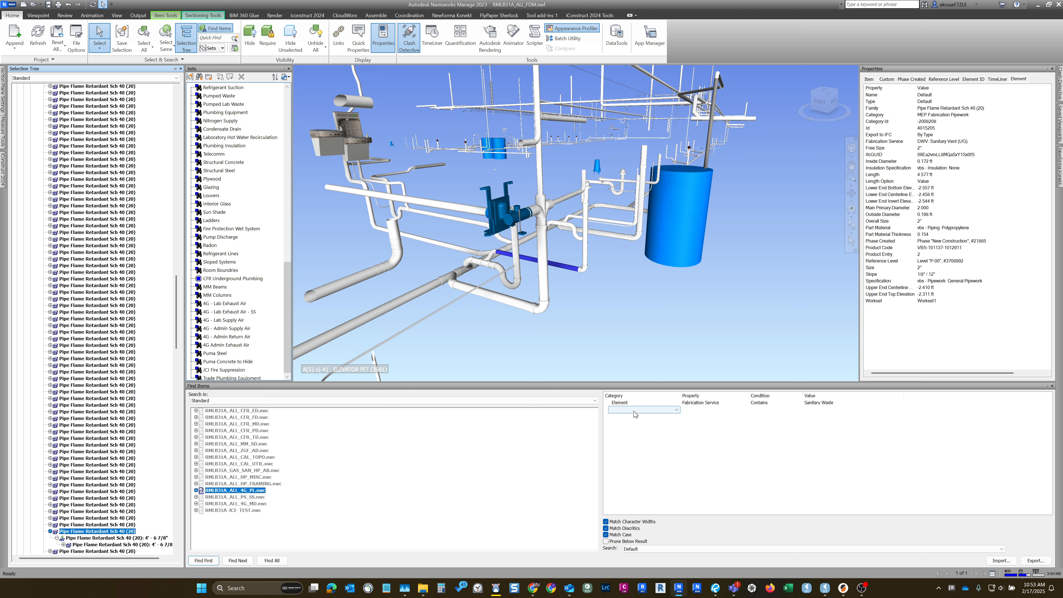
scroll(542, 293, down, 2)
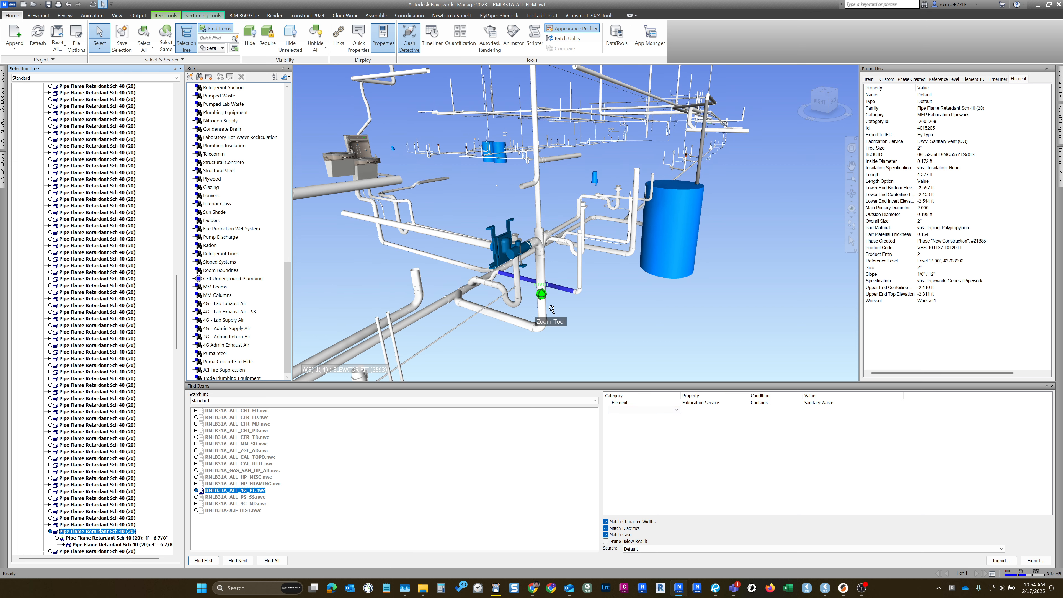
scroll(541, 306, up, 1)
click(623, 347)
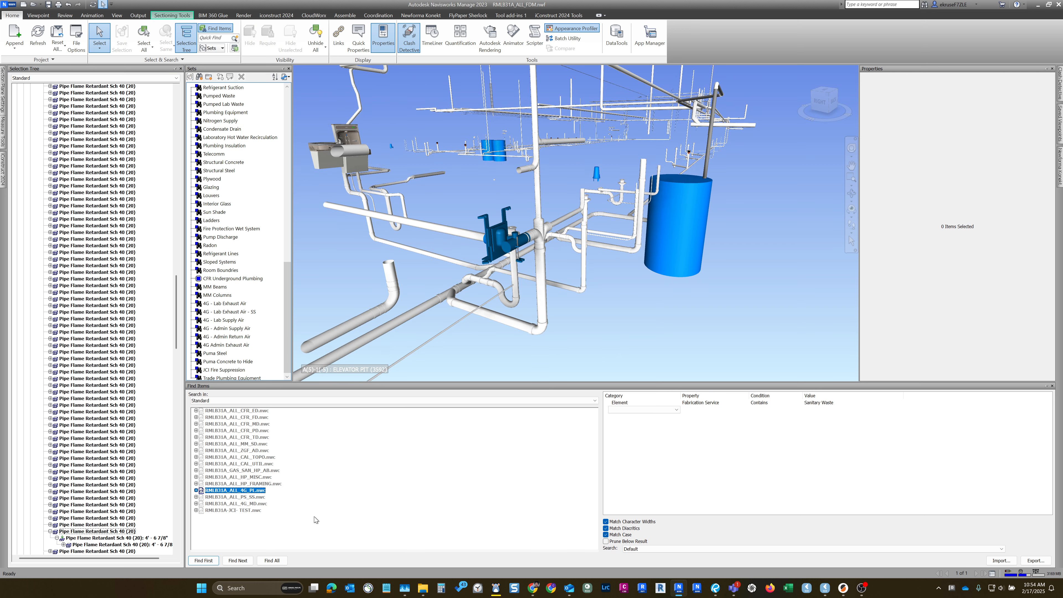
click(277, 561)
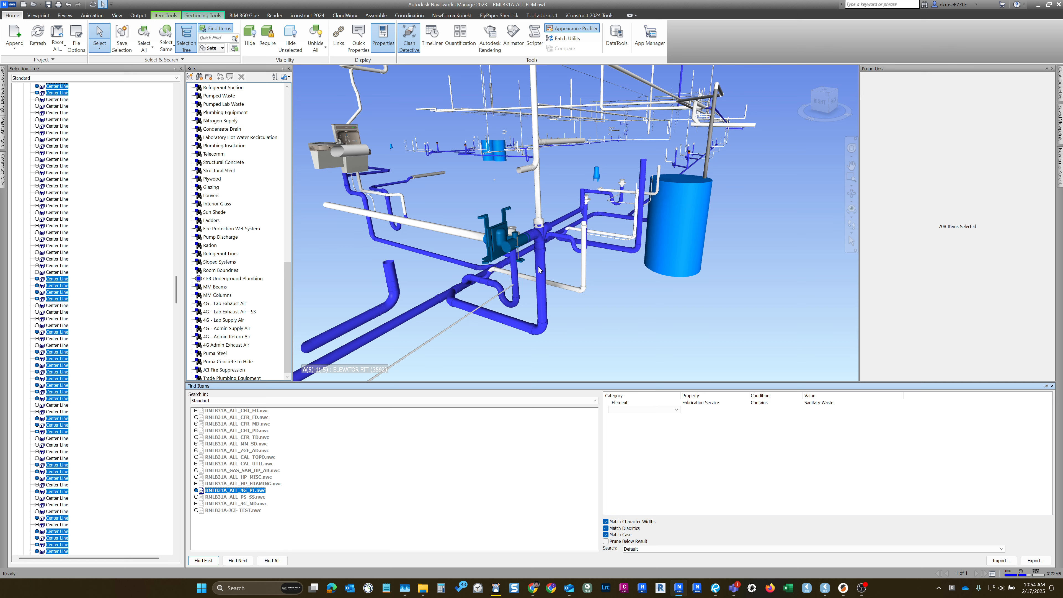
shift+middle_drag(544, 268, 520, 256)
scroll(489, 259, up, 5)
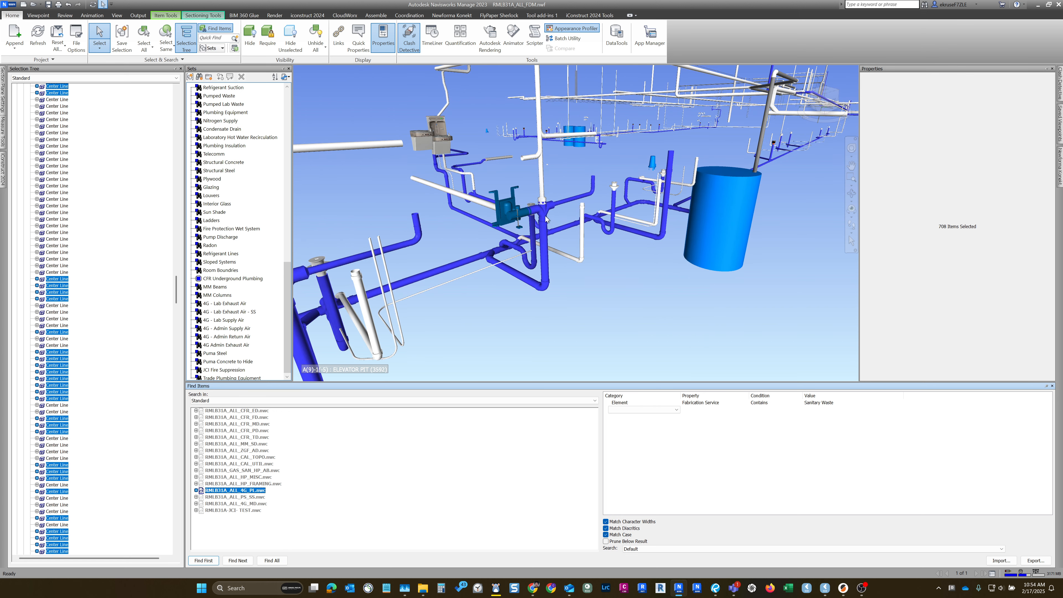
scroll(489, 259, up, 2)
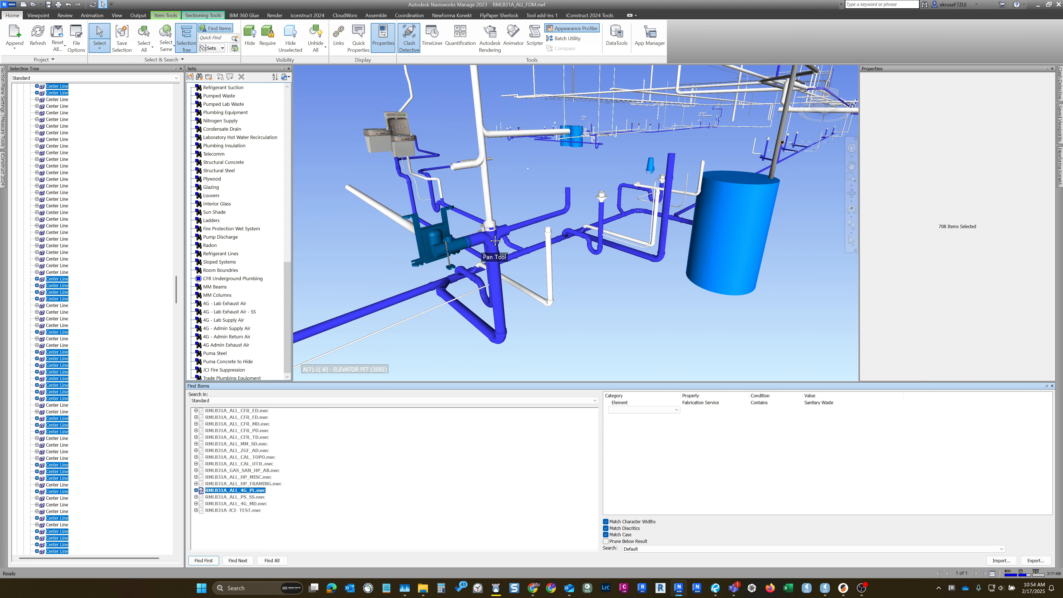
- Select the vertical Charlotte NH-2 No-Hub pipe above the riser and choose its parent entry to read its Element properties
click(487, 182)
middle_drag(493, 273, 493, 262)
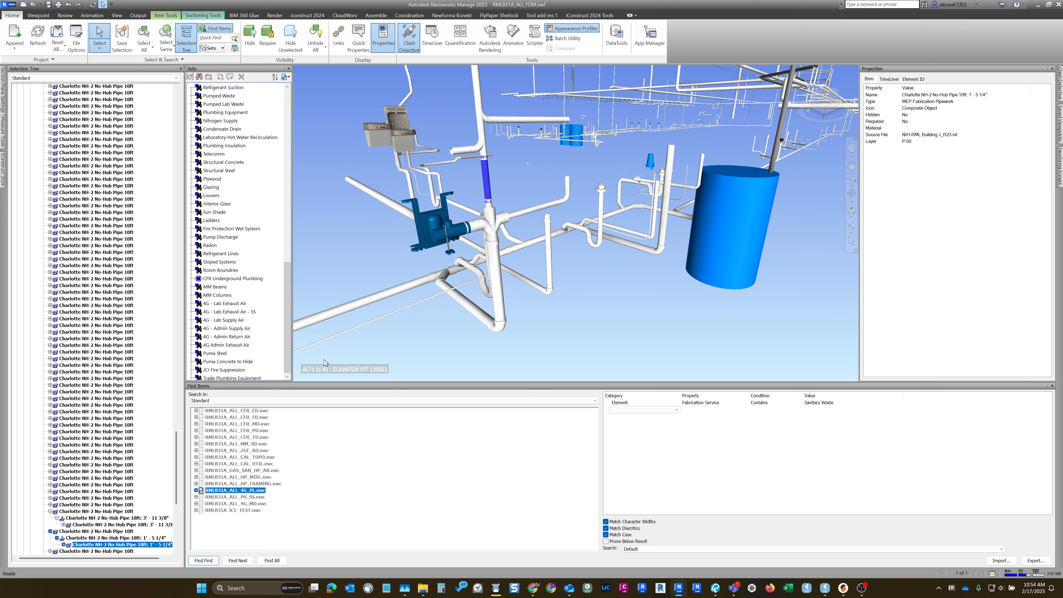
click(89, 531)
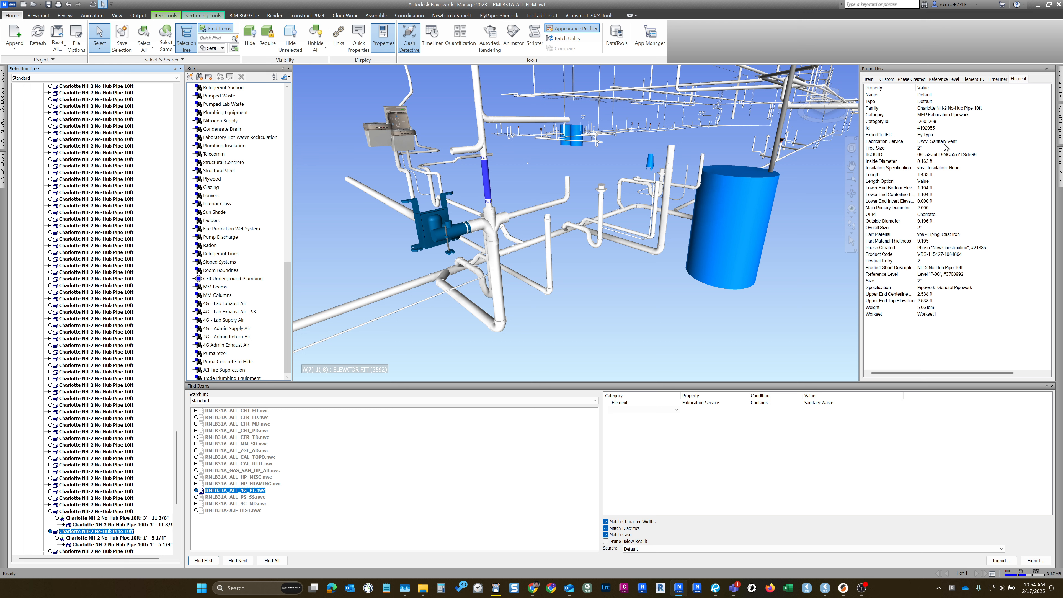
- Try to turn the empty row below the Sanitary Waste rule into an Or condition
right_click(634, 412)
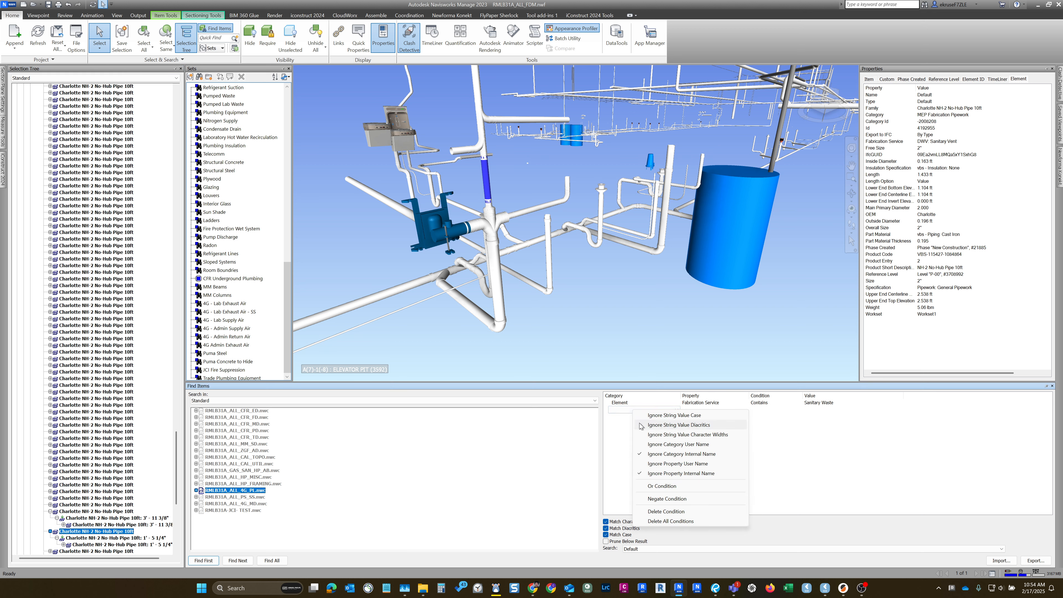
click(667, 486)
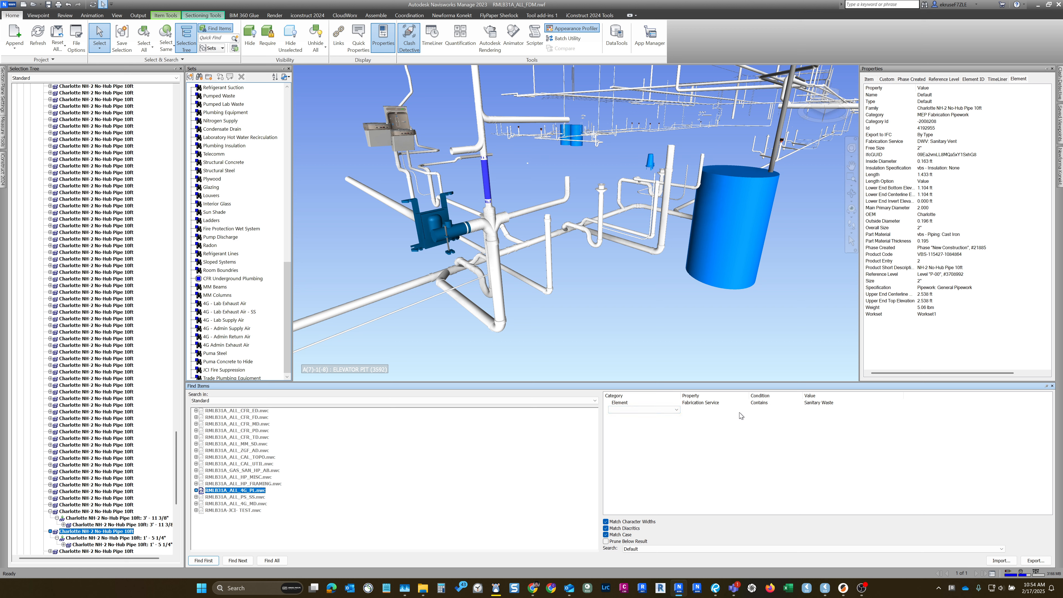
right_click(652, 411)
click(689, 486)
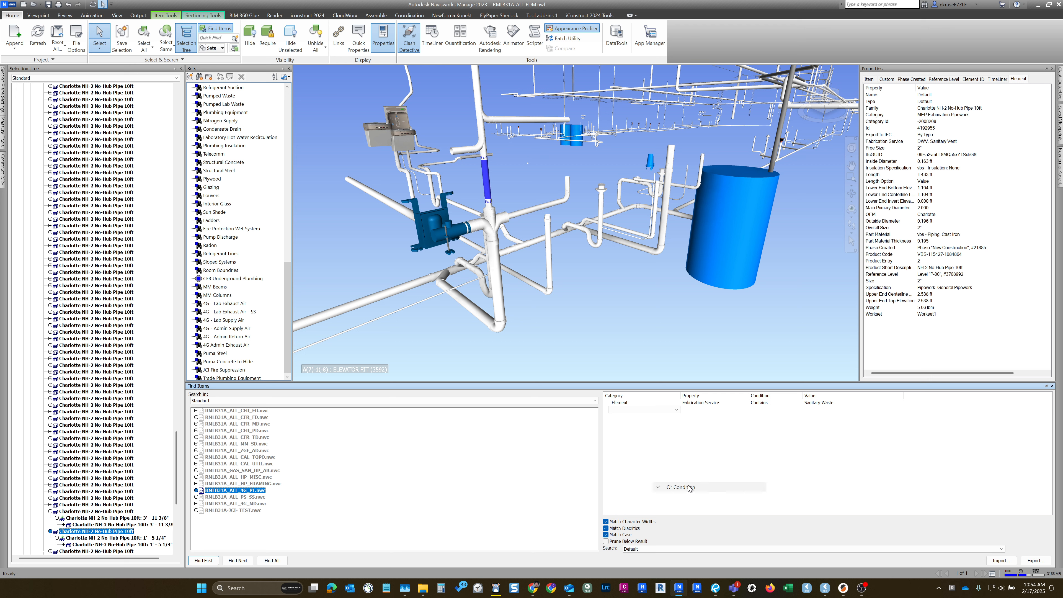
click(635, 408)
click(748, 459)
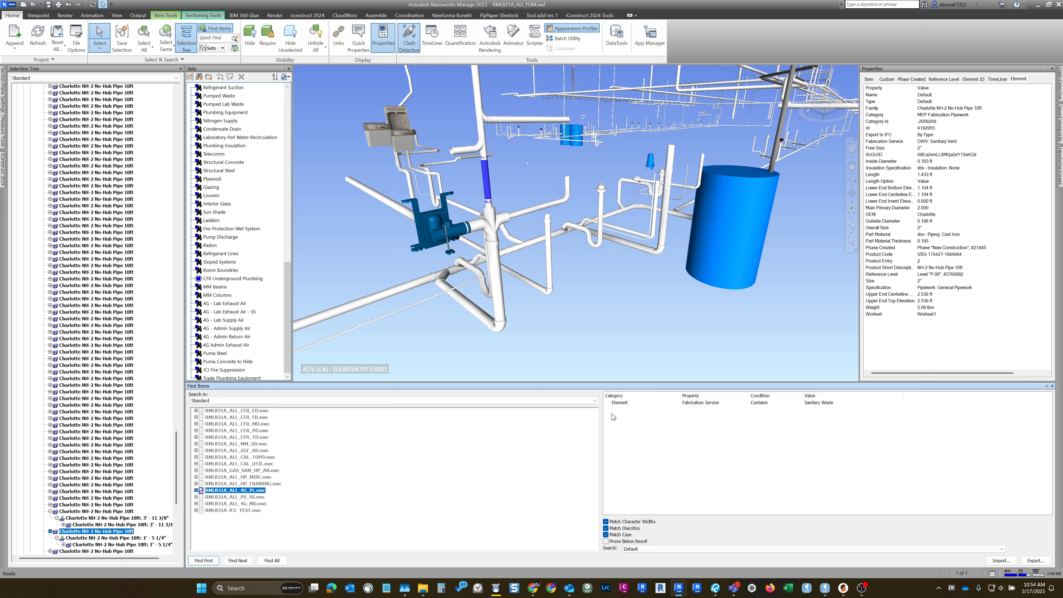
right_click(622, 414)
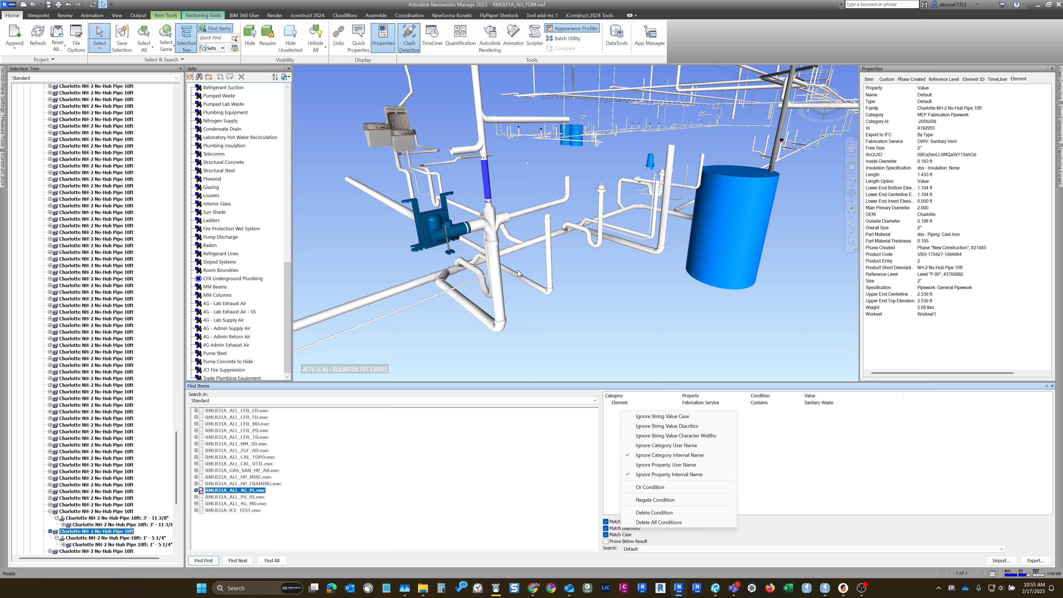
- Clear the selection, then compare the vertical flame-retardant pipe with the no-hub pipe above it by selecting each in turn
click(535, 280)
middle_drag(500, 276, 548, 278)
scroll(552, 277, up, 2)
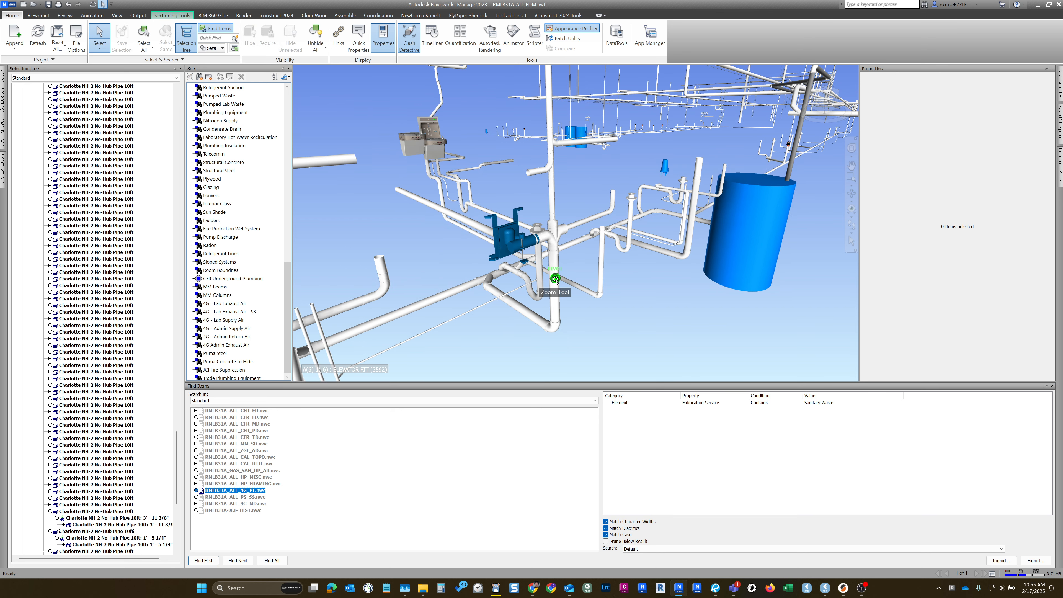
click(556, 276)
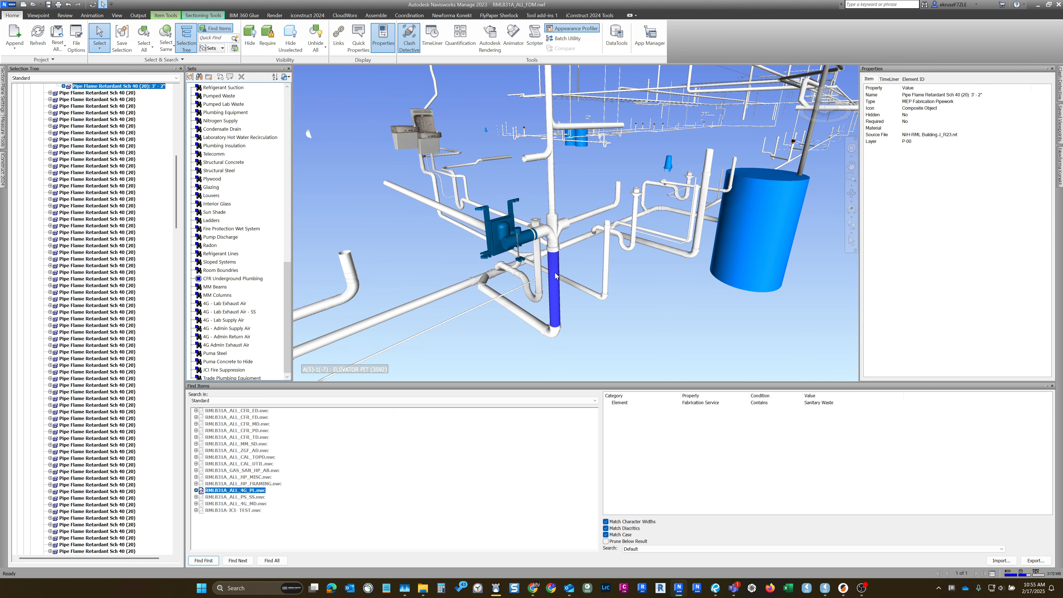
click(550, 204)
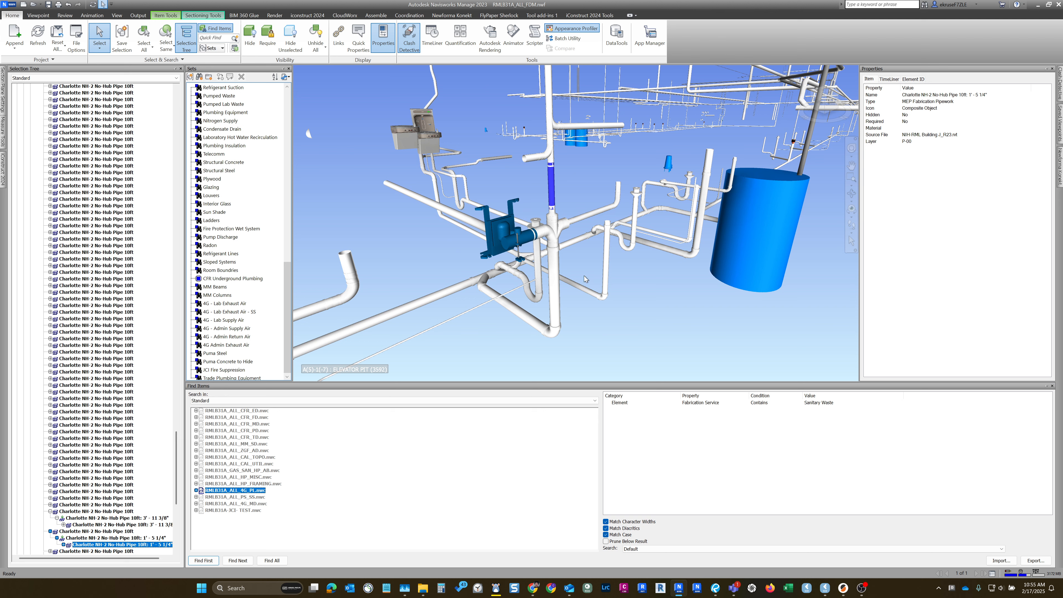
shift+middle_drag(555, 234, 553, 265)
scroll(553, 230, up, 1)
scroll(552, 230, down, 2)
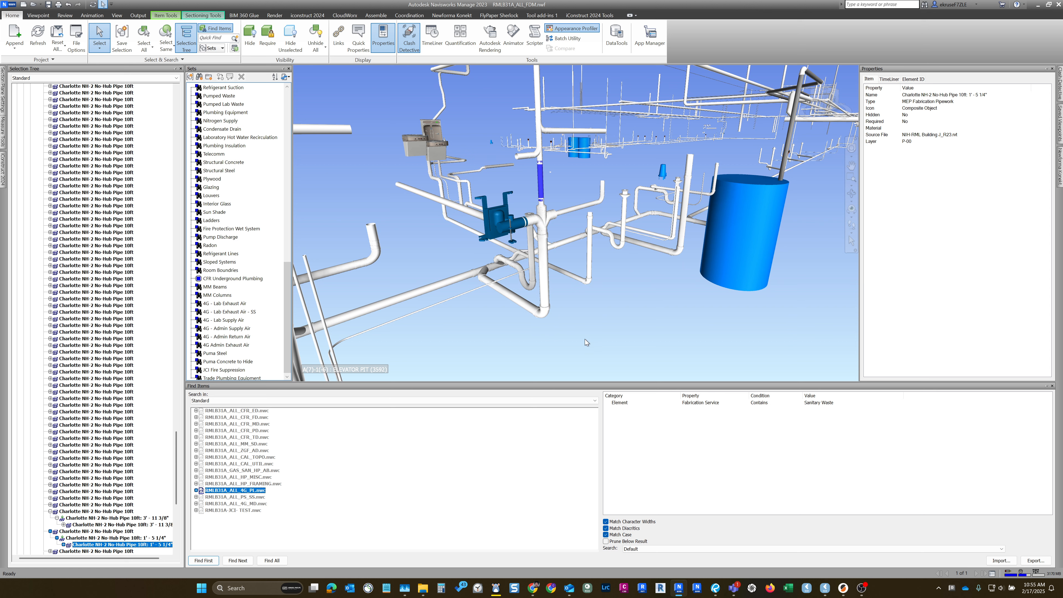
- Mark the empty second search row as an Or condition and select the vertical no-hub pipe's parent entry for its Element properties
right_click(628, 411)
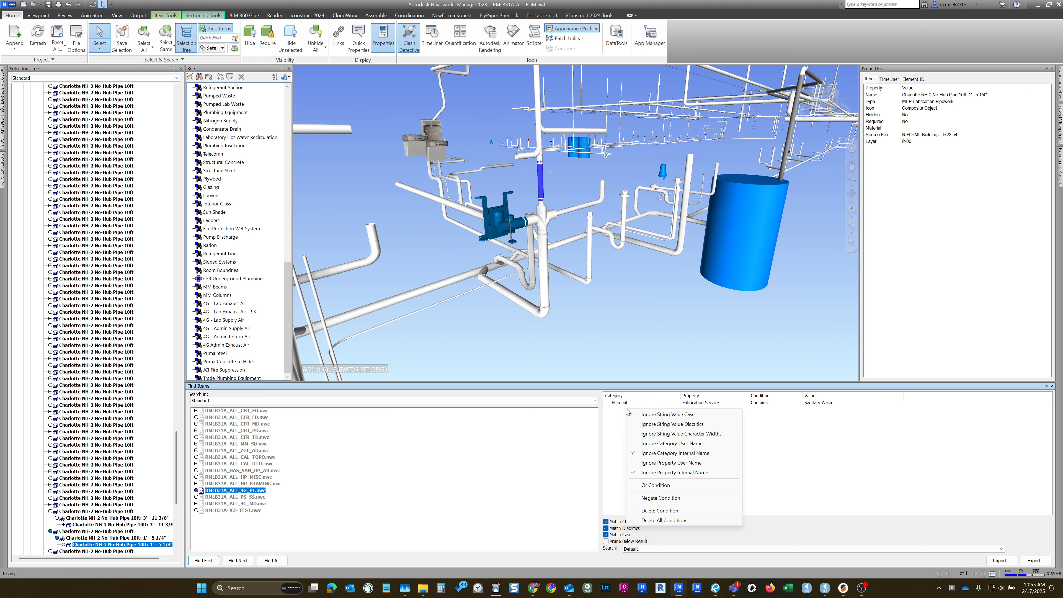
click(644, 487)
click(609, 410)
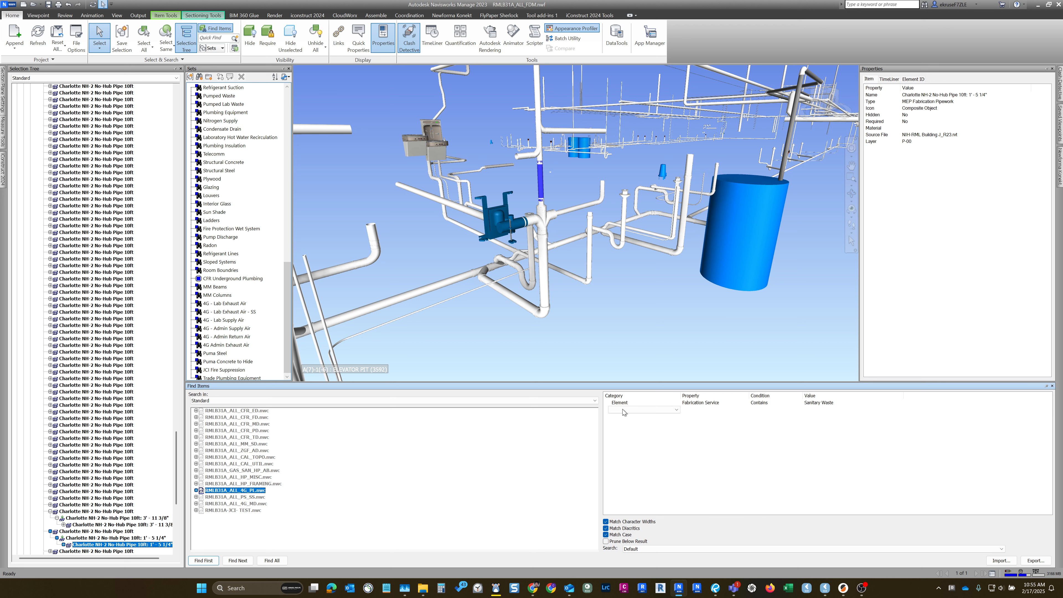
click(634, 411)
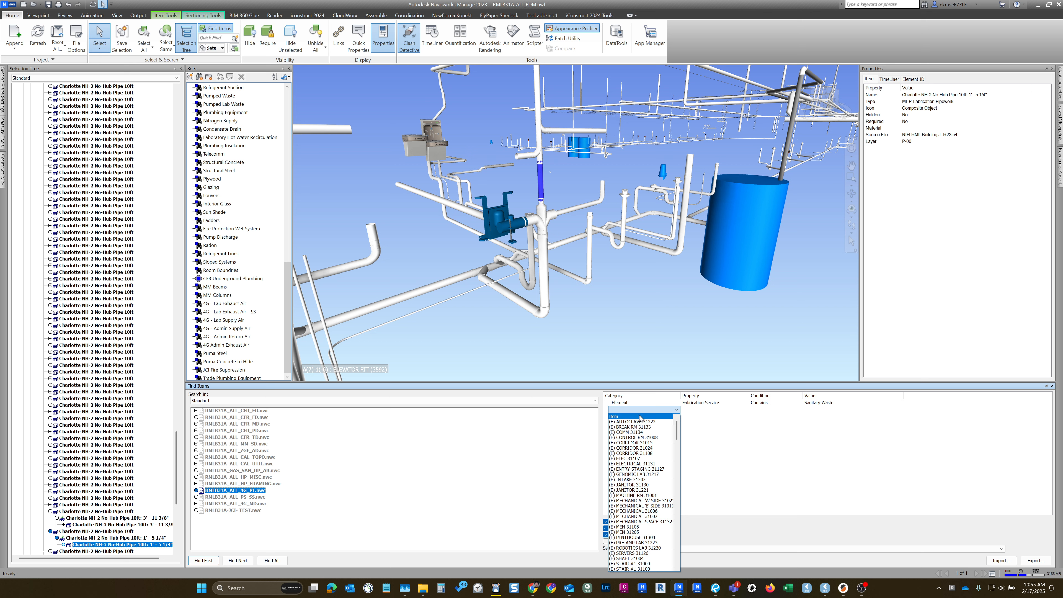
click(117, 531)
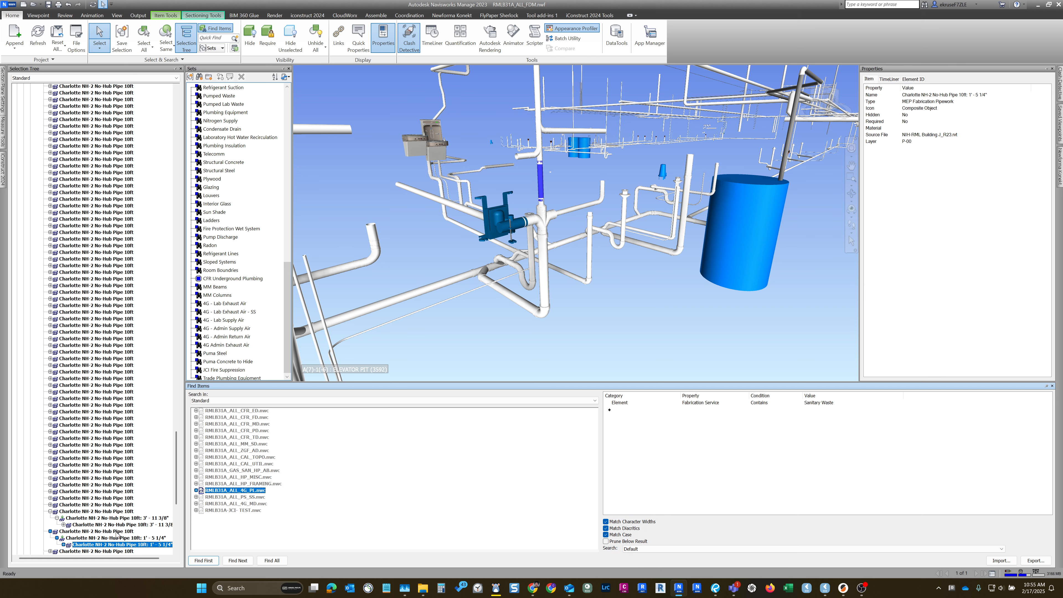
click(117, 532)
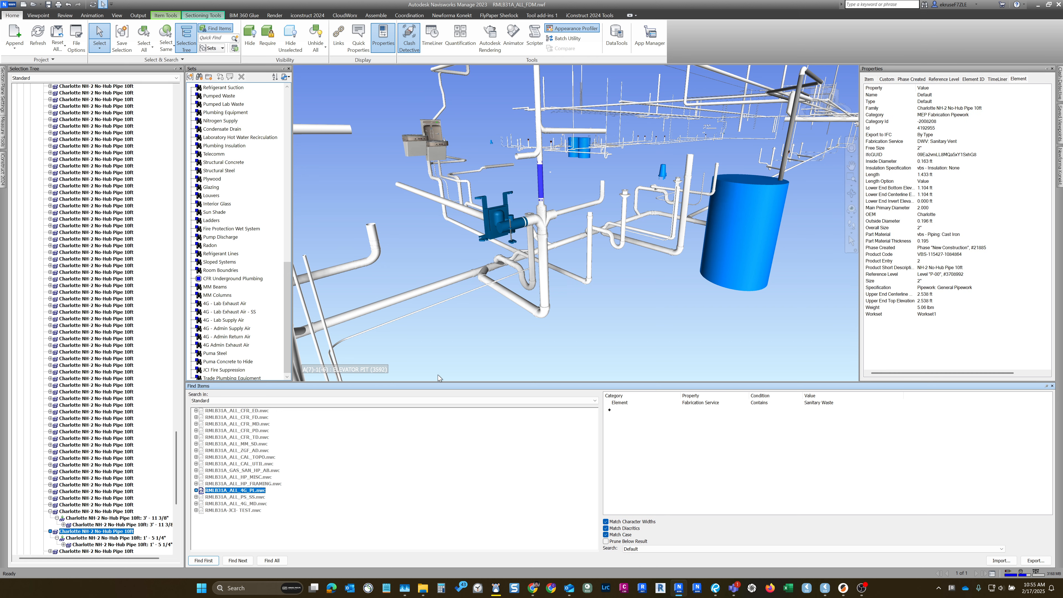
- Set the Or row's category to Element and its property to Fabrication Service
click(626, 411)
key(e)
scroll(624, 478, down, 2)
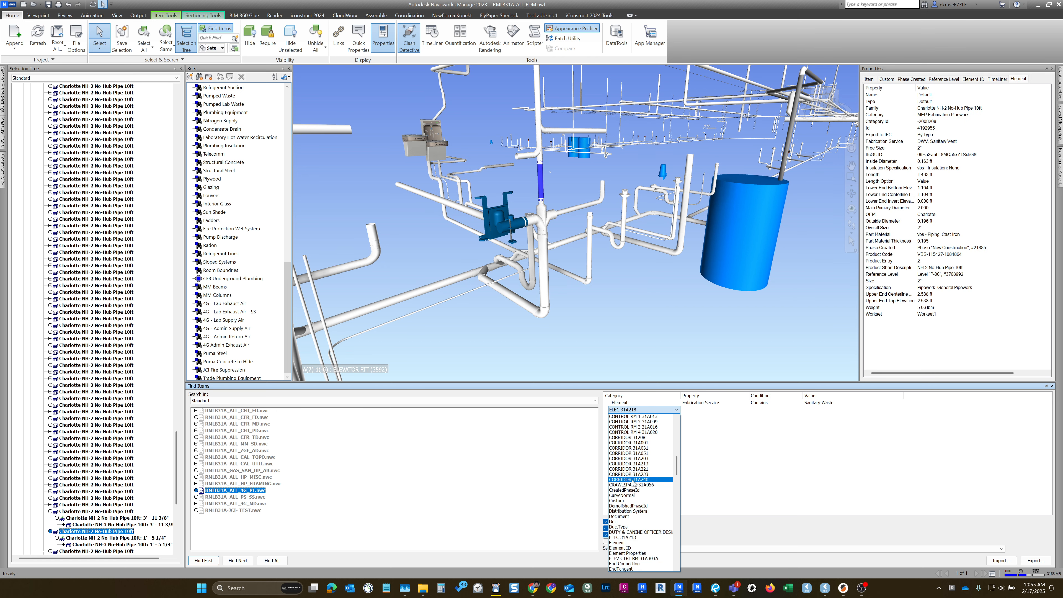
scroll(620, 507, down, 1)
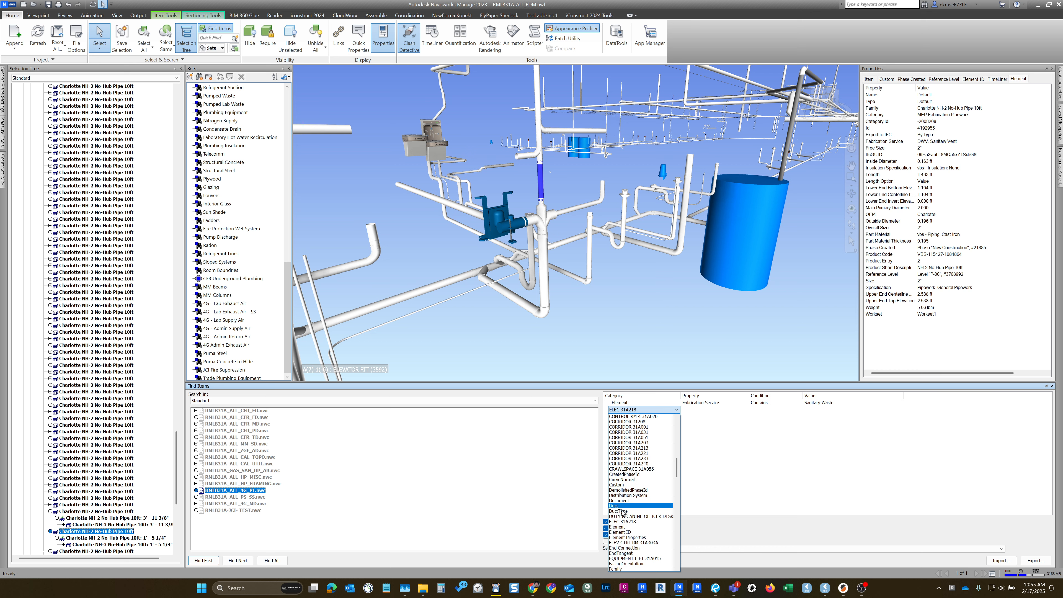
click(623, 526)
click(695, 411)
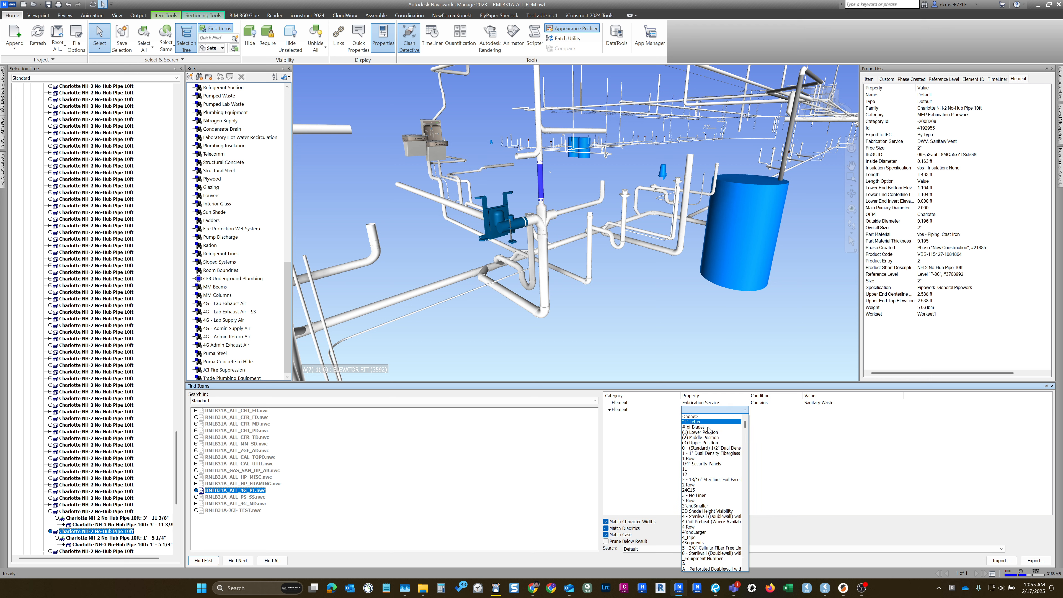
key(f)
scroll(708, 446, down, 2)
scroll(708, 448, down, 3)
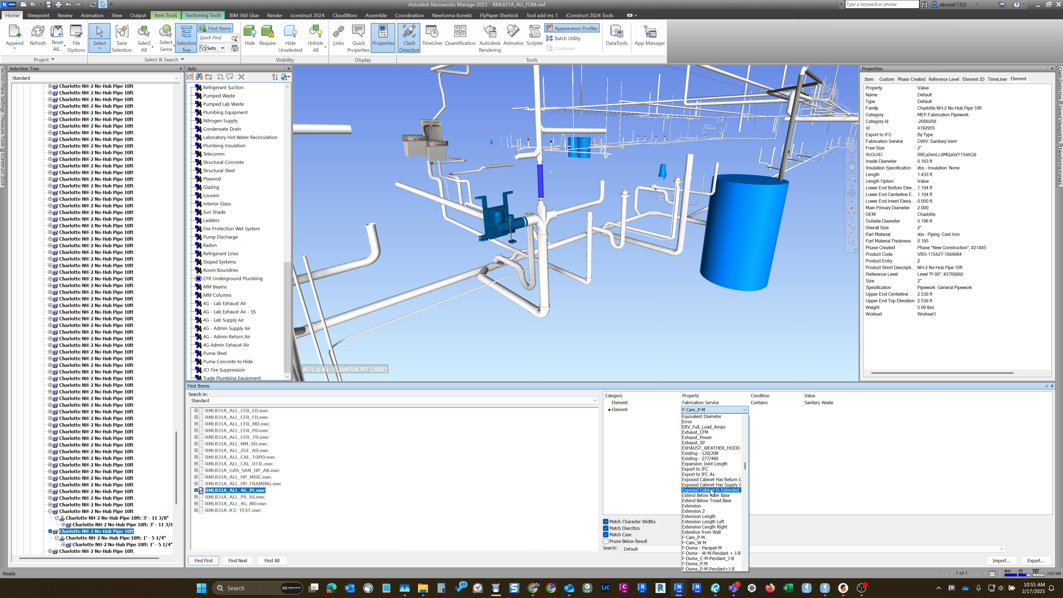
scroll(710, 493, down, 3)
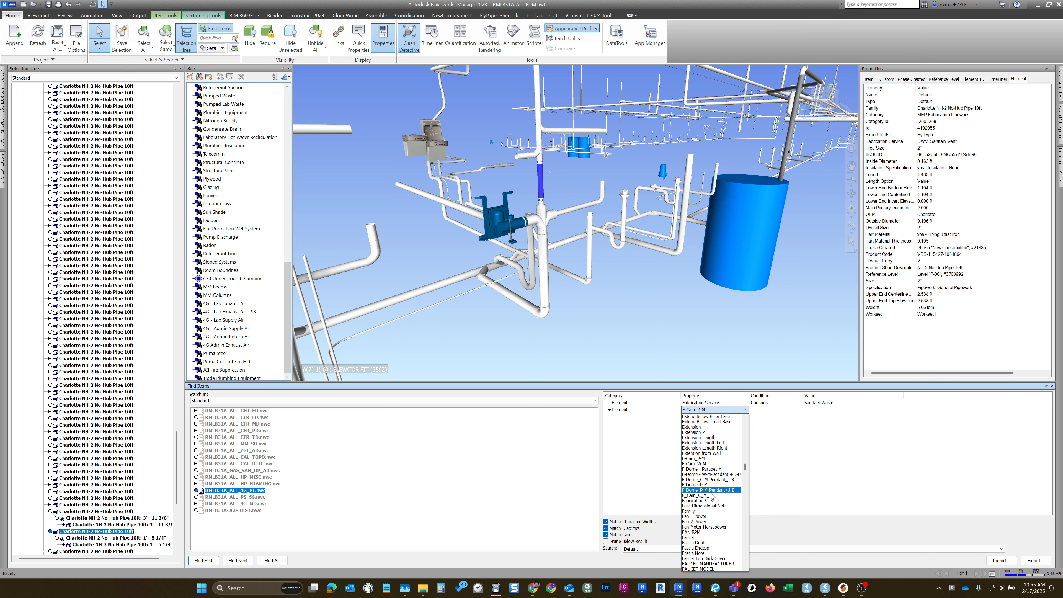
click(709, 501)
- Complete the Or row with the condition Contains and the value Sanitary Vent
click(763, 409)
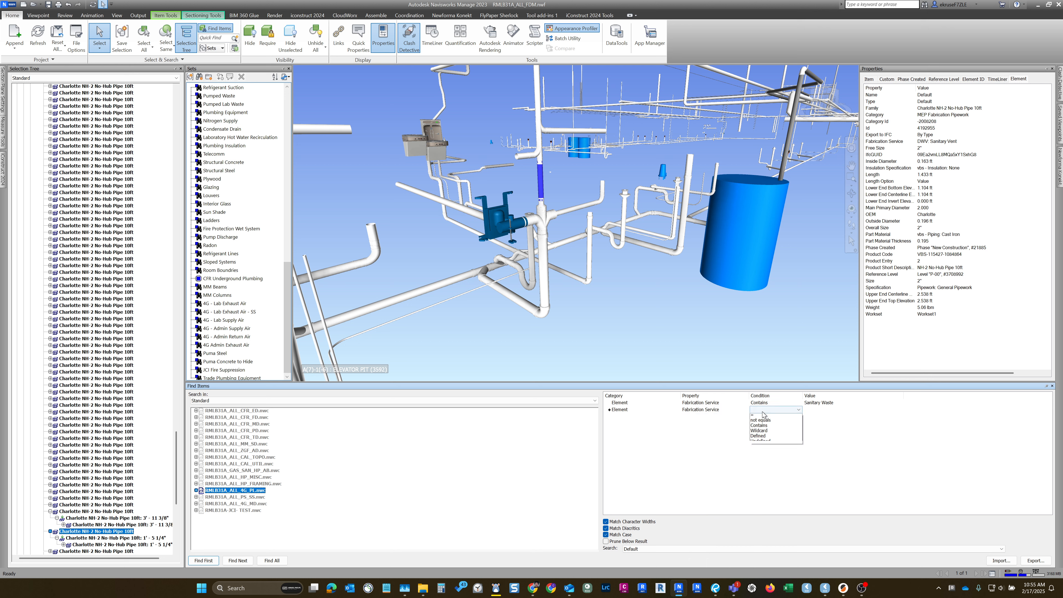
click(765, 427)
click(807, 410)
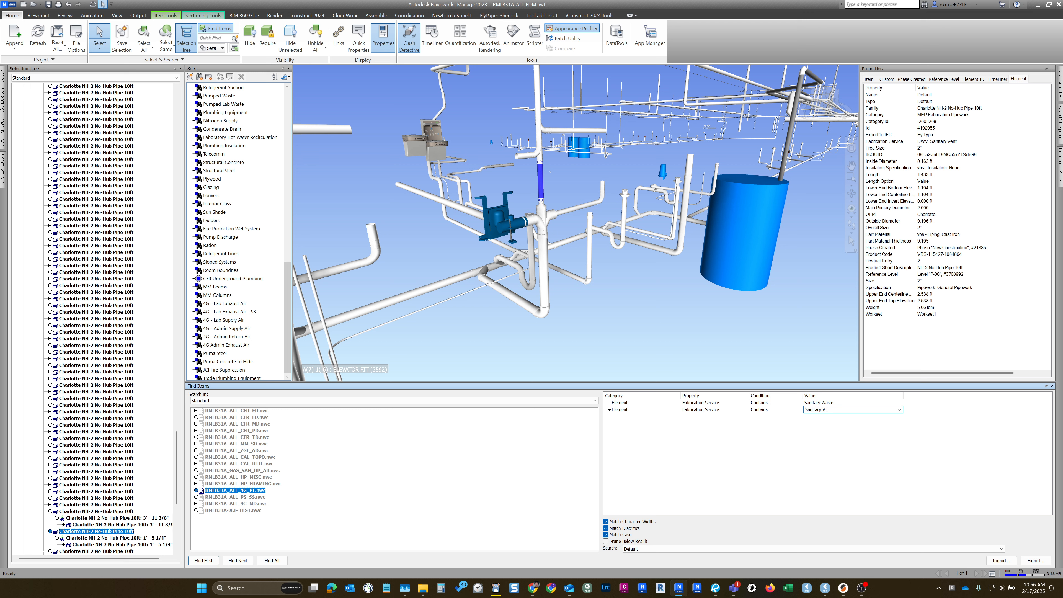
key(Return)
- Clear the current selection and find all items matching the Sanitary Waste or Sanitary Vent conditions
click(836, 358)
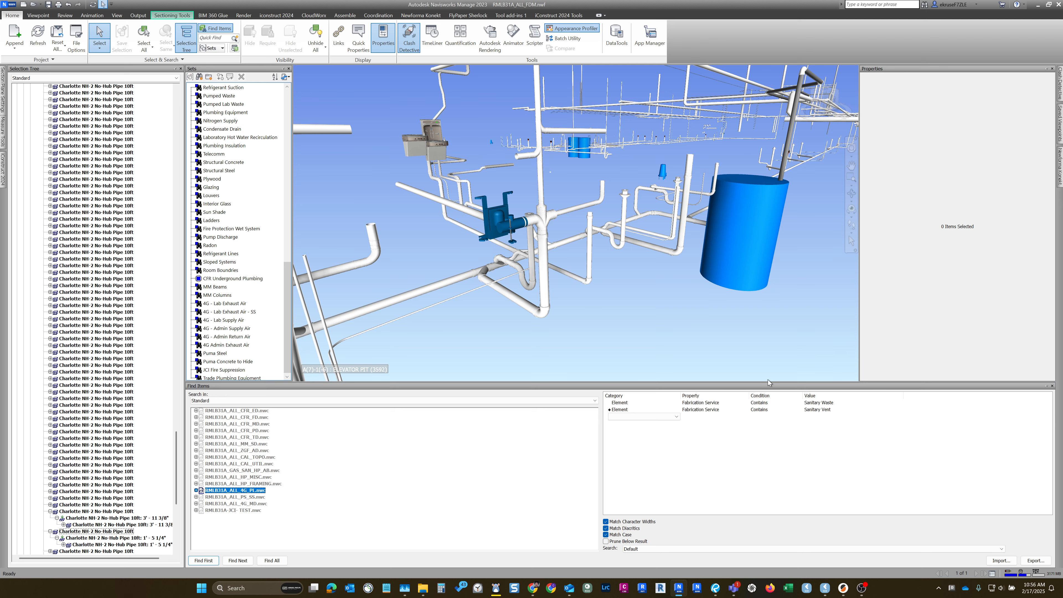
click(276, 561)
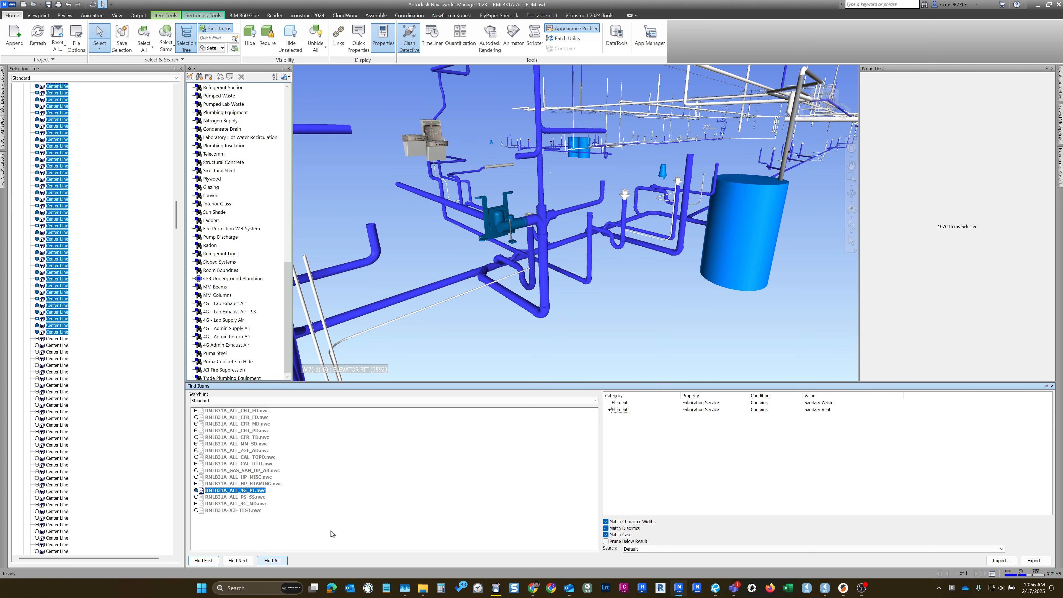
middle_drag(543, 285, 545, 306)
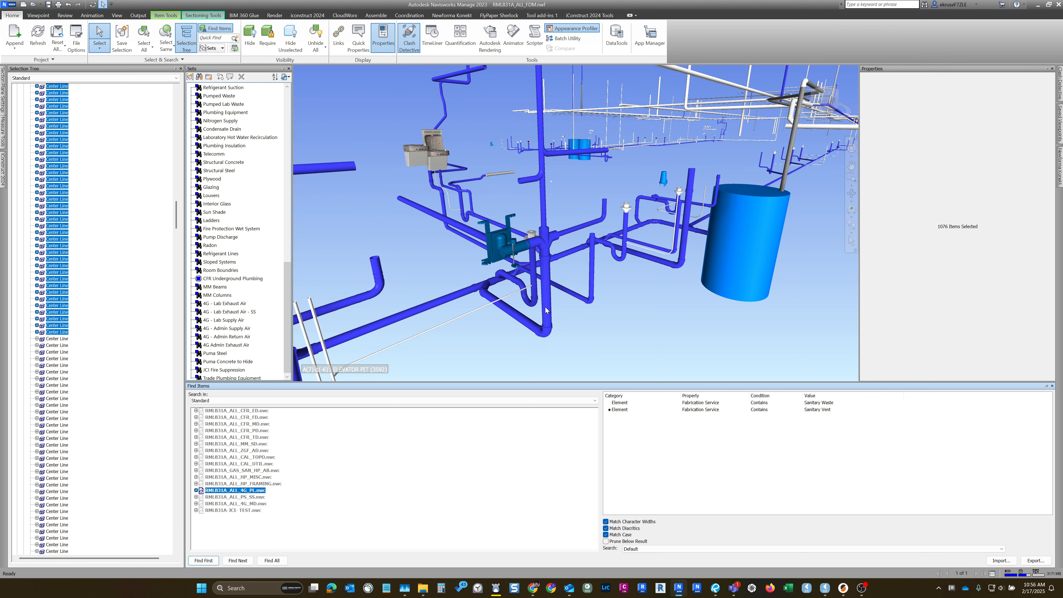
mouse_move(544, 243)
shift+middle_down()
mouse_move(384, 255)
mouse_move(568, 255)
mouse_move(553, 261)
mouse_move(580, 292)
mouse_move(508, 318)
mouse_move(503, 349)
mouse_move(503, 318)
mouse_move(549, 252)
shift+middle_up()
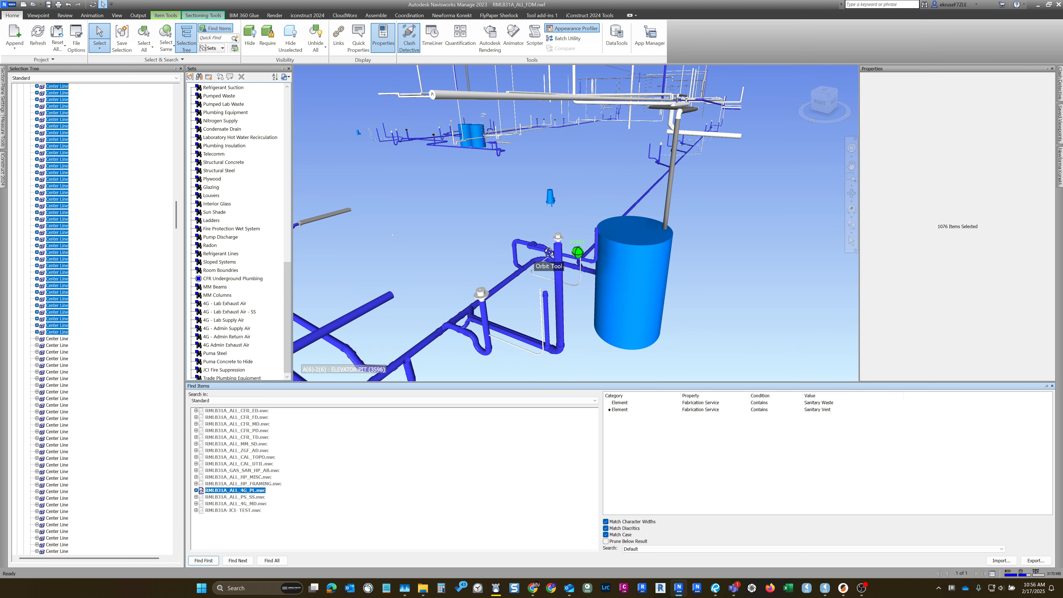
- Save the current search as a search set named "Sanitary Waste and Vent"
mouse_move(285, 277)
mouse_down()
mouse_move(288, 113)
mouse_move(288, 293)
mouse_up()
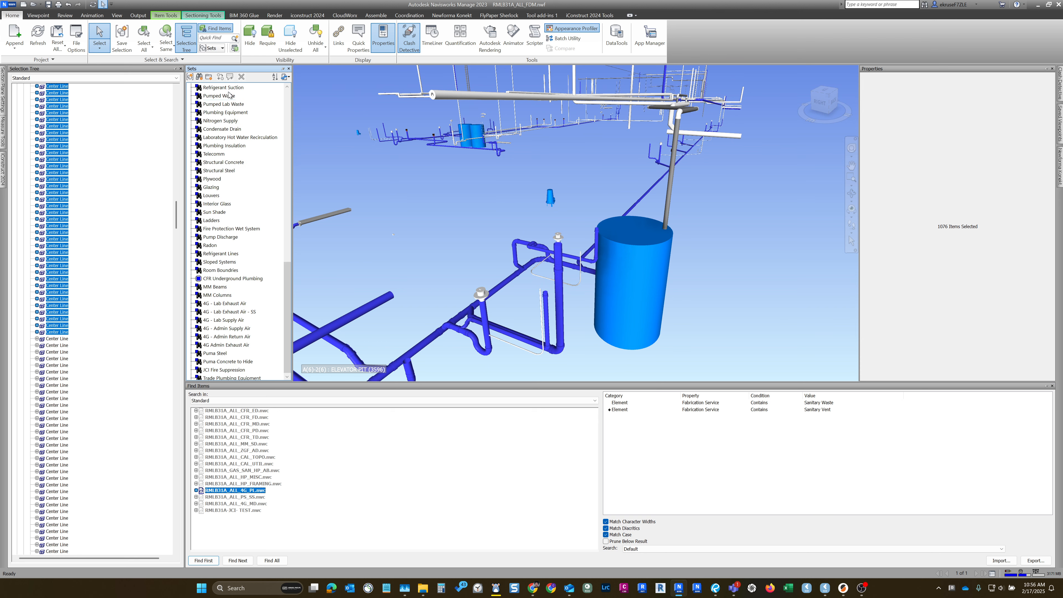
click(199, 77)
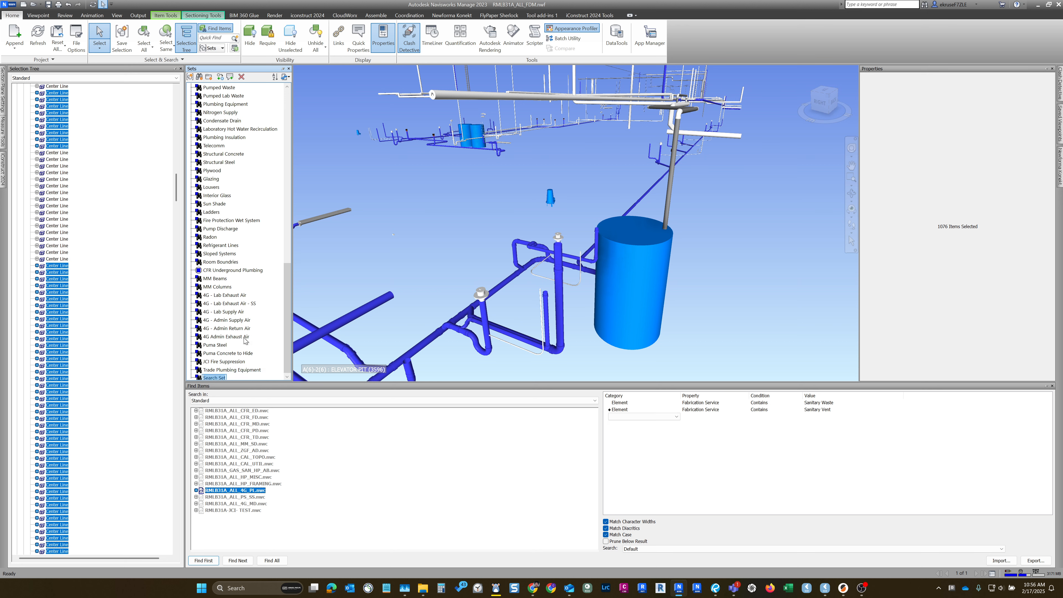
text(Sanitary Waste and Vent)
key(Return)
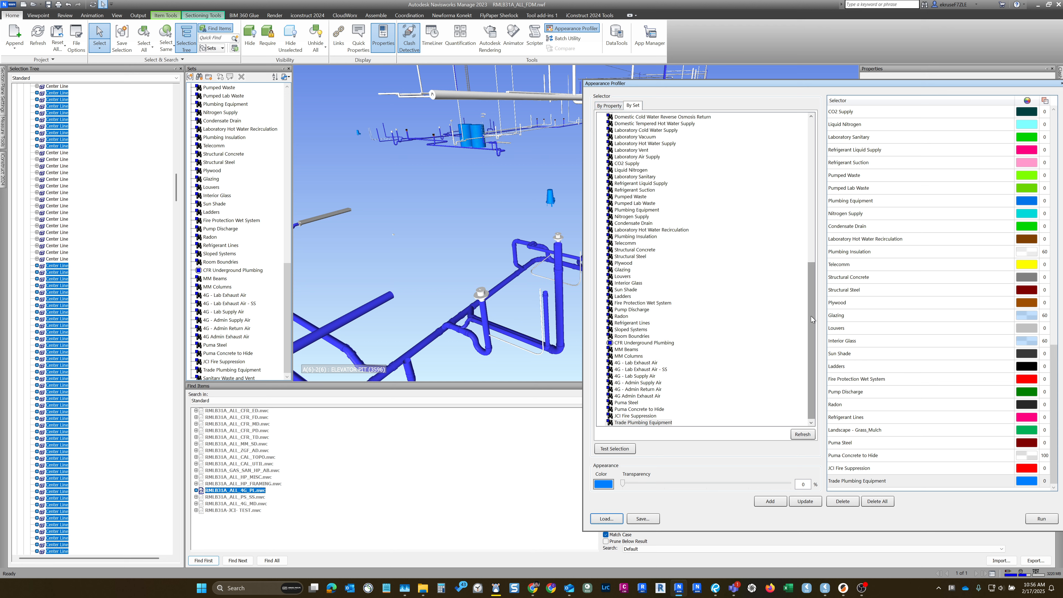
- Refresh the Appearance Profiler's sets and add the Sanitary Waste and Vent set to the profile in bright green
click(802, 434)
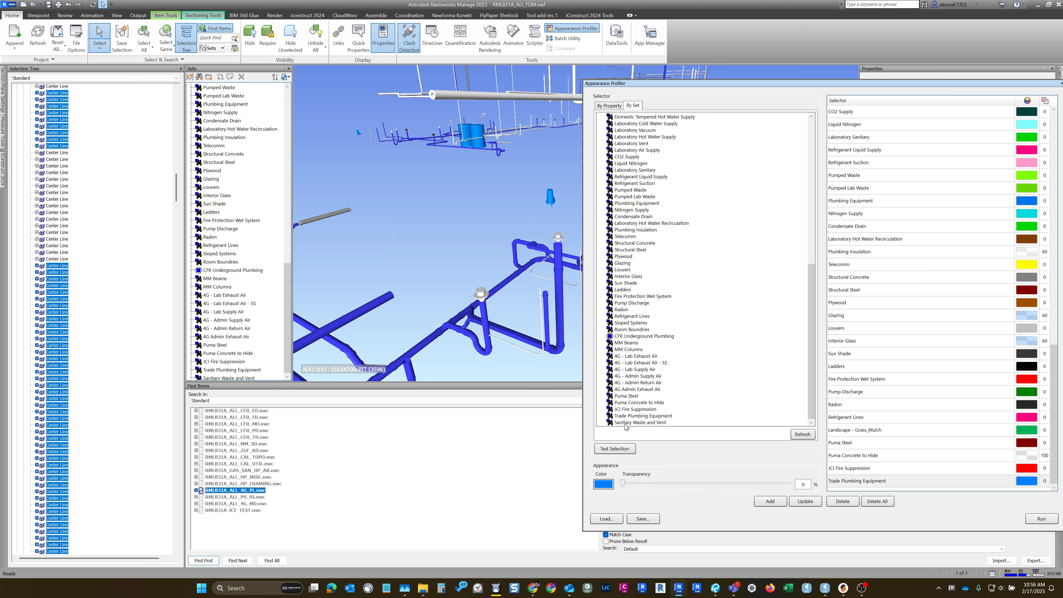
click(625, 423)
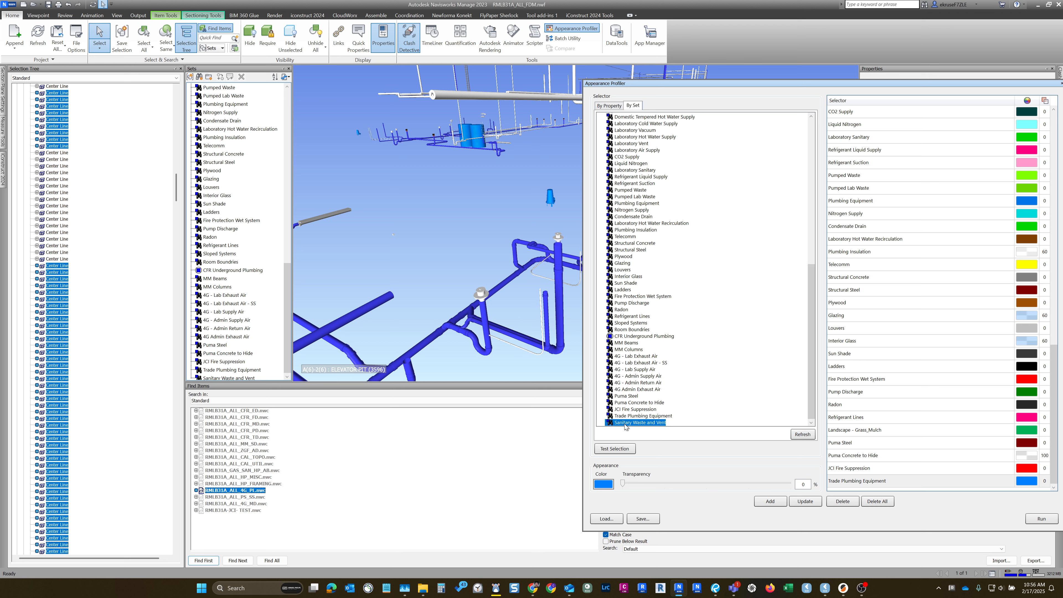
click(606, 486)
click(514, 191)
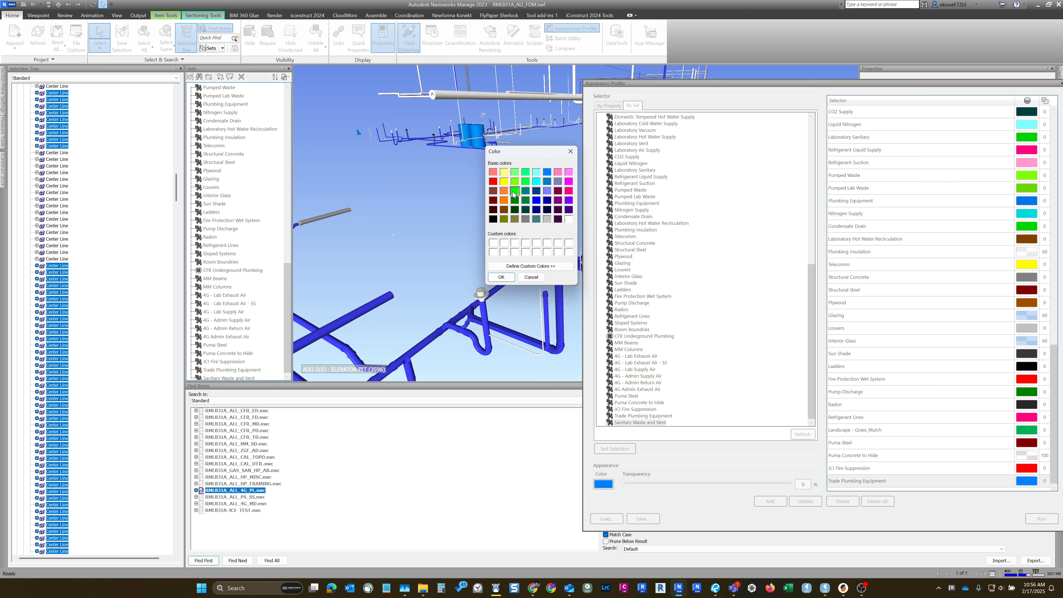
click(501, 277)
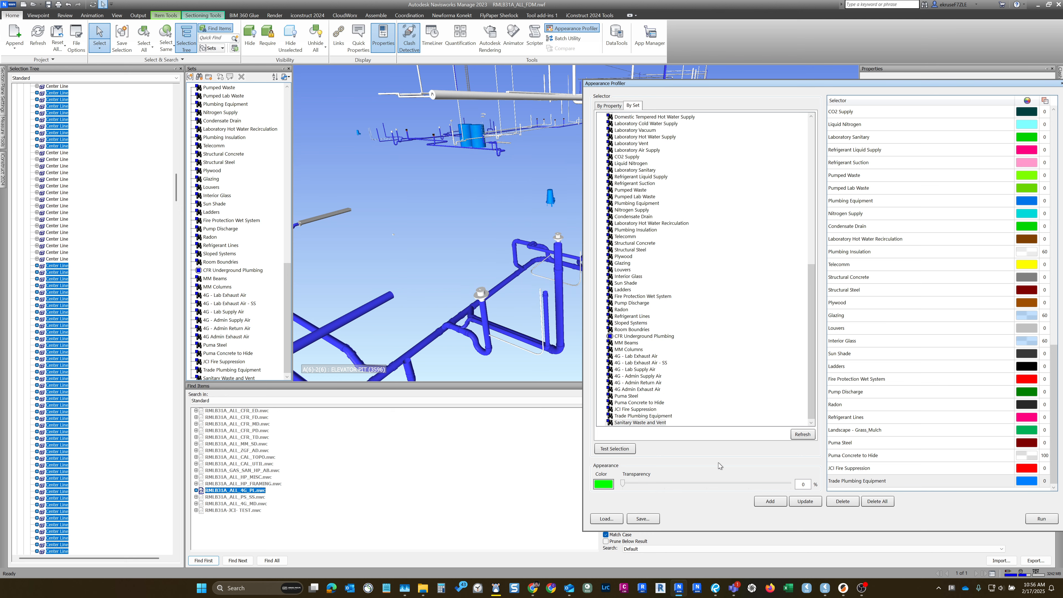
click(769, 501)
drag(1049, 346, 1049, 352)
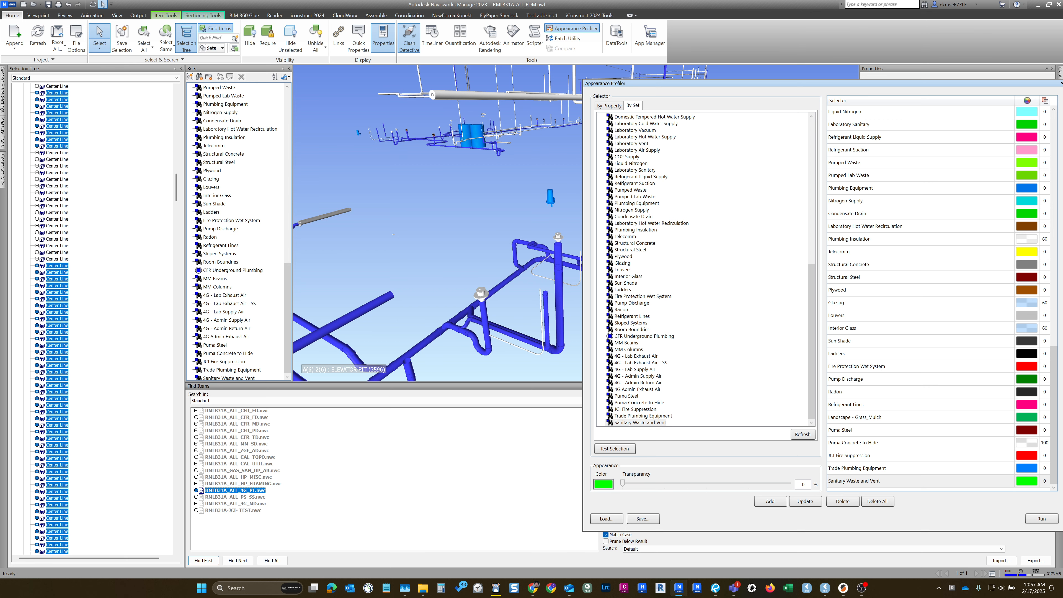
- Clear the selection, run the appearance profile on the model, and move the Appearance Profiler window out of the way
click(486, 221)
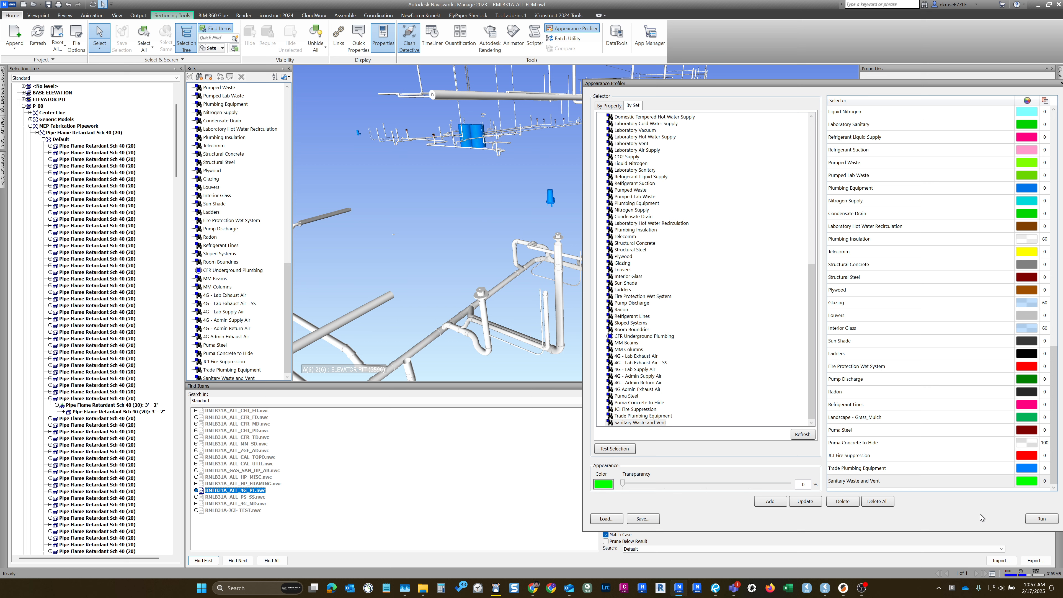
click(1041, 519)
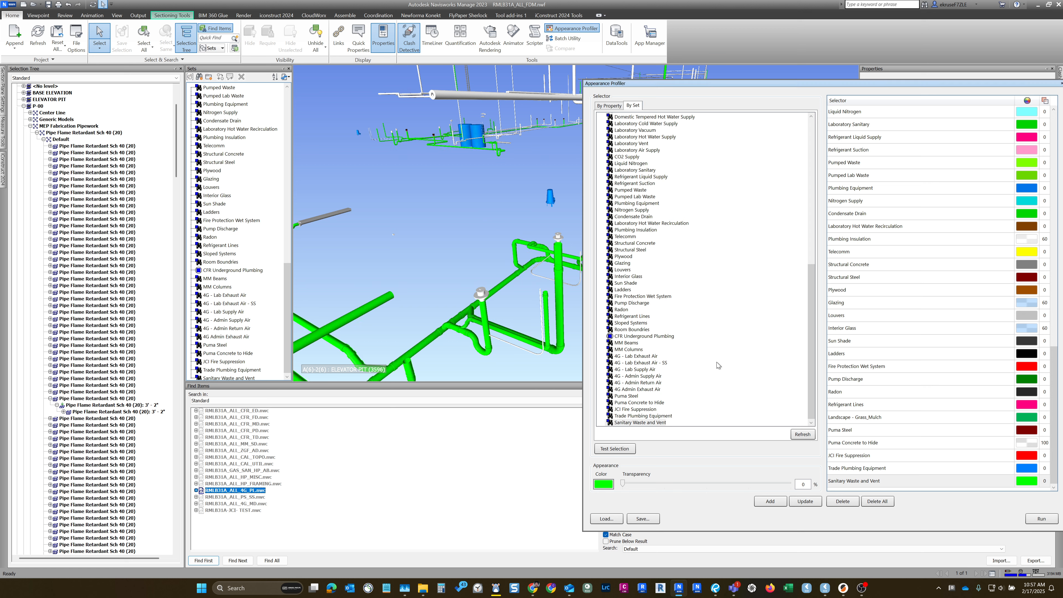
drag(661, 86, 636, 202)
- Examine the colouring of the sanitary waste and vent pipework around the fixtures, the blue tank and the distant pipe runs
shift+middle_drag(483, 292, 493, 411)
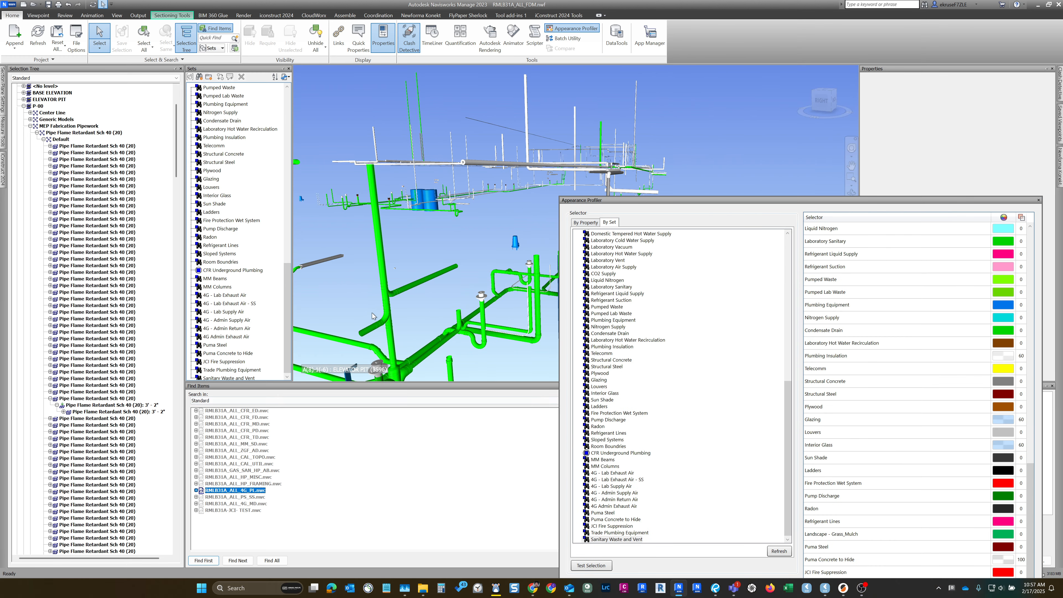
shift+middle_drag(384, 330, 303, 340)
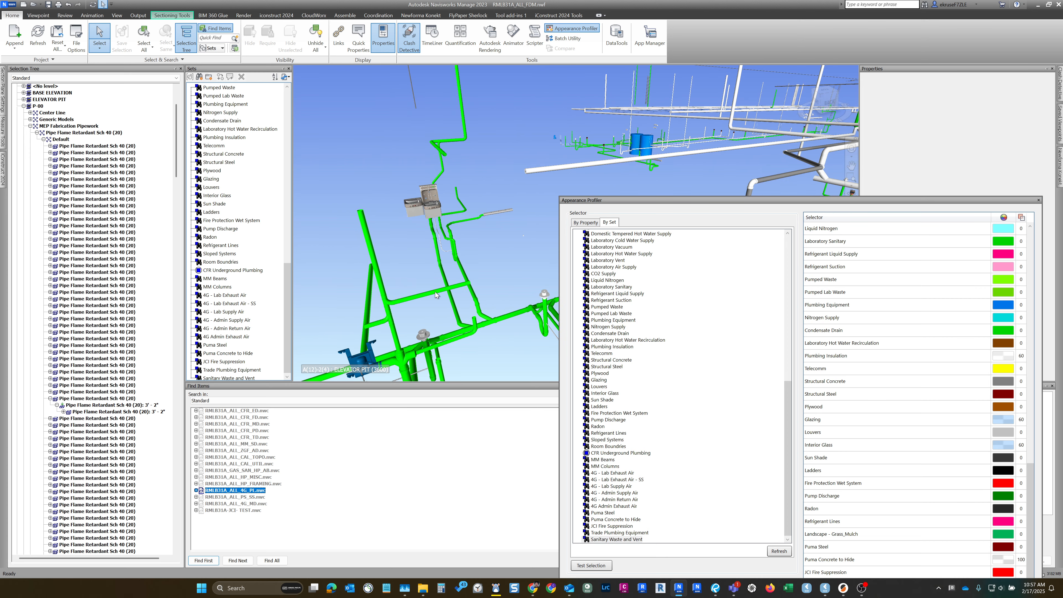
scroll(442, 220, up, 2)
mouse_move(441, 222)
middle_down()
mouse_move(405, 246)
mouse_move(430, 213)
middle_up()
scroll(405, 246, down, 3)
scroll(430, 212, down, 2)
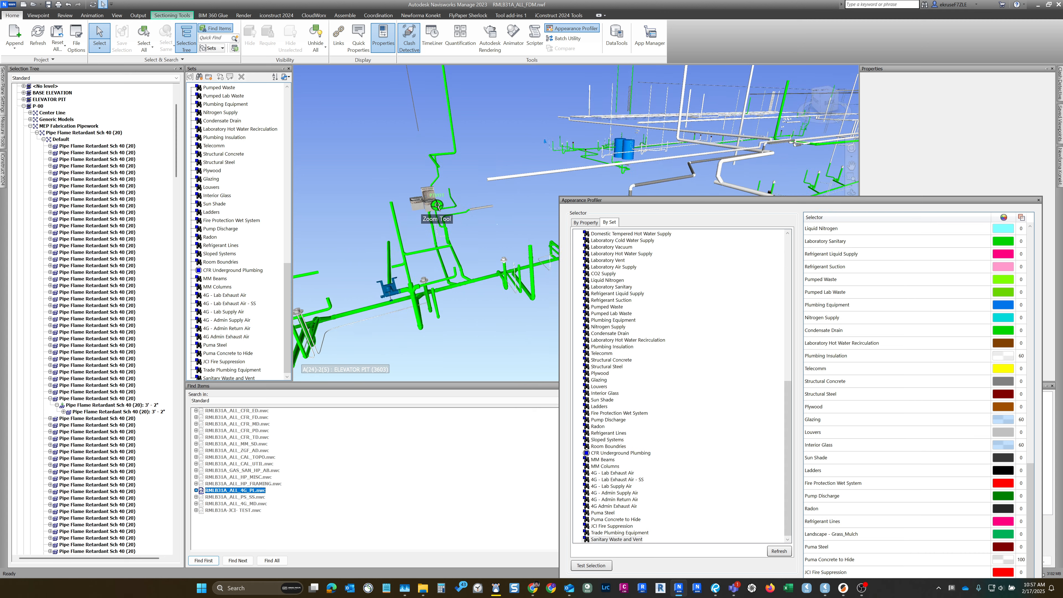
middle_drag(424, 295, 465, 273)
scroll(432, 289, down, 1)
middle_drag(551, 185, 468, 212)
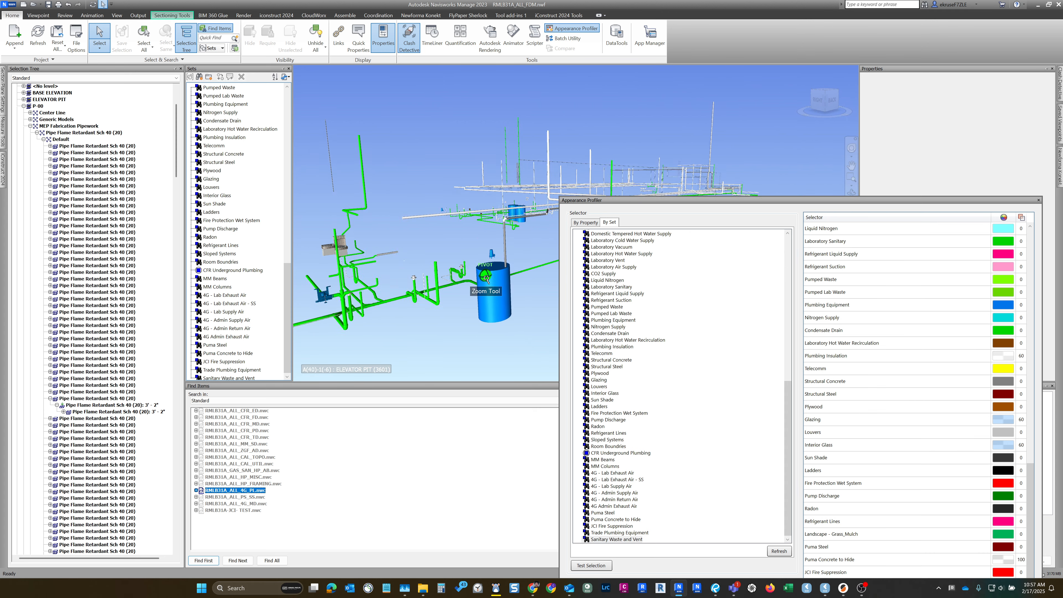
scroll(468, 220, up, 3)
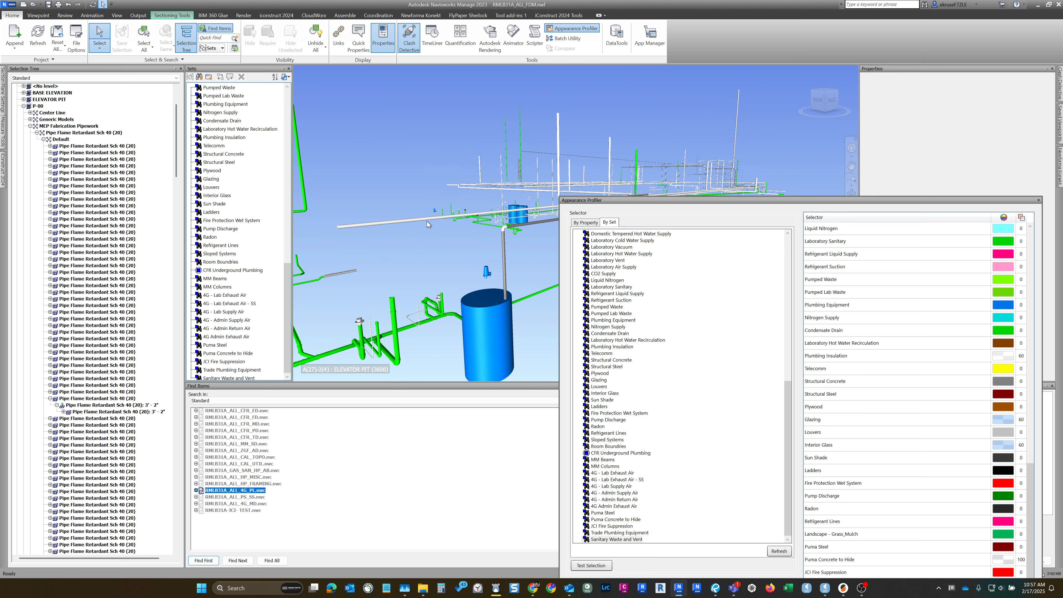
shift+middle_drag(504, 243, 501, 293)
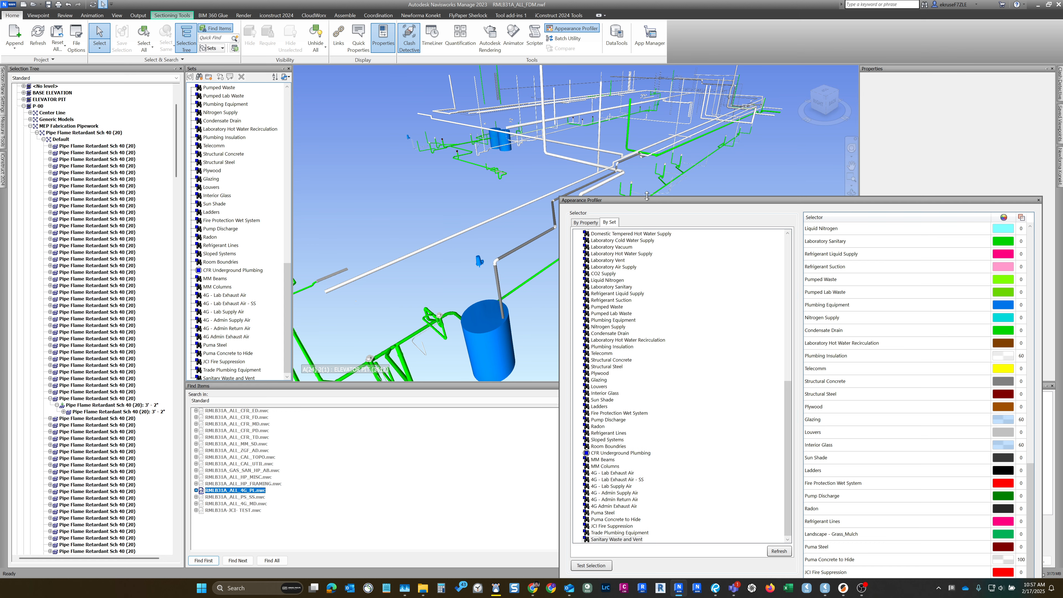
- Export the search sets to Archived Search Sets.xml in the Appearance Profiles and Search Sets folder, replacing the existing file
drag(646, 198, 649, 85)
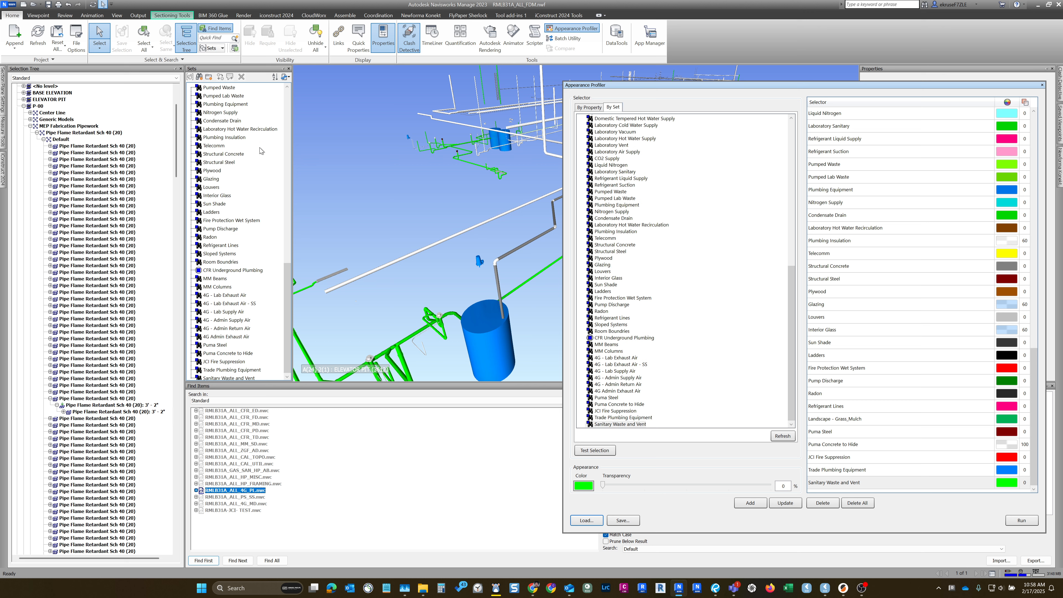
click(286, 77)
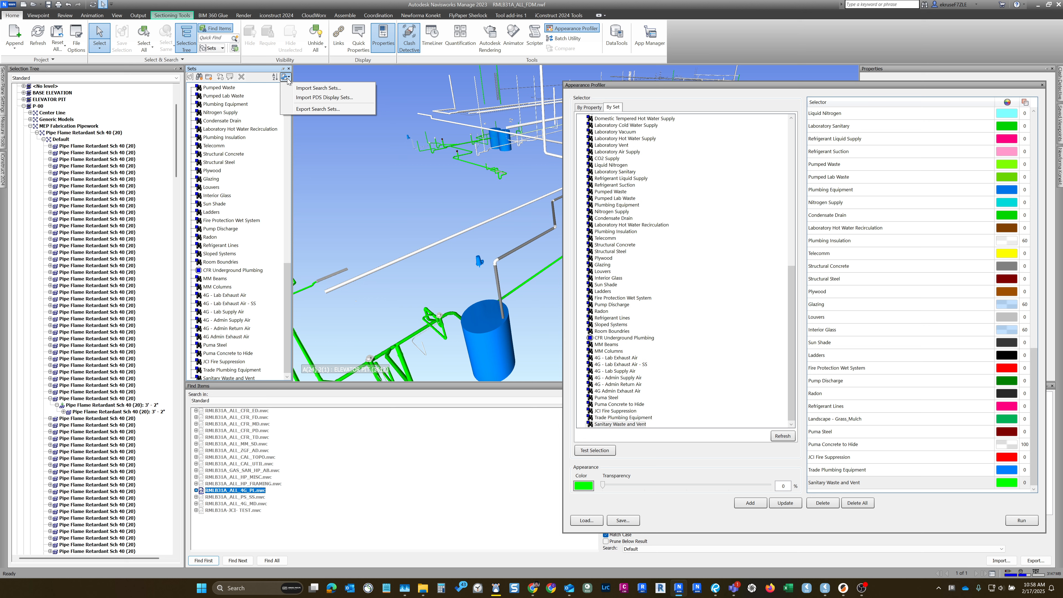
click(317, 109)
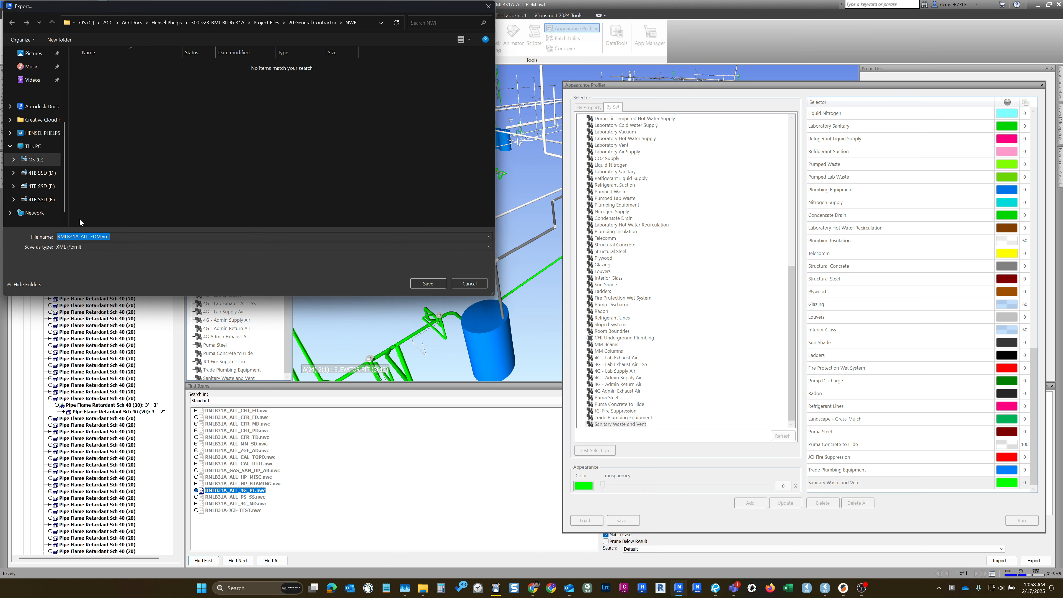
click(289, 23)
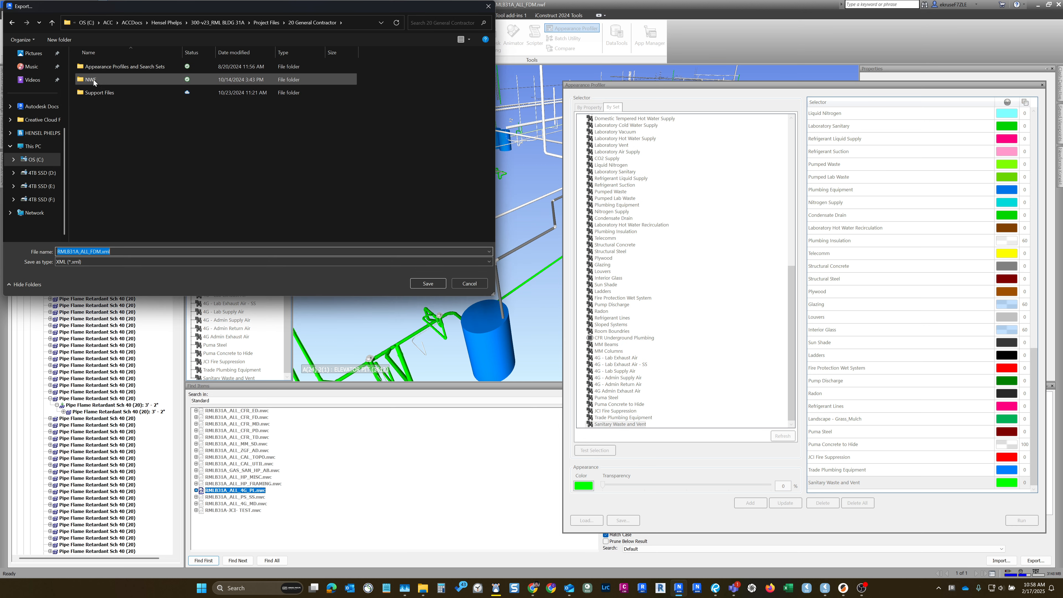
double_click(128, 67)
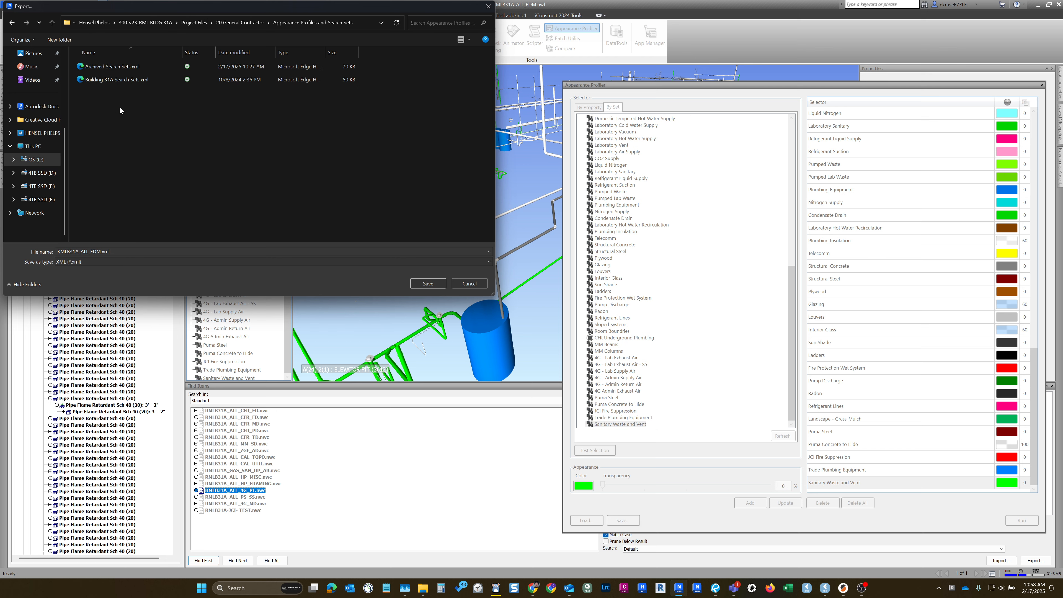
click(117, 62)
click(437, 283)
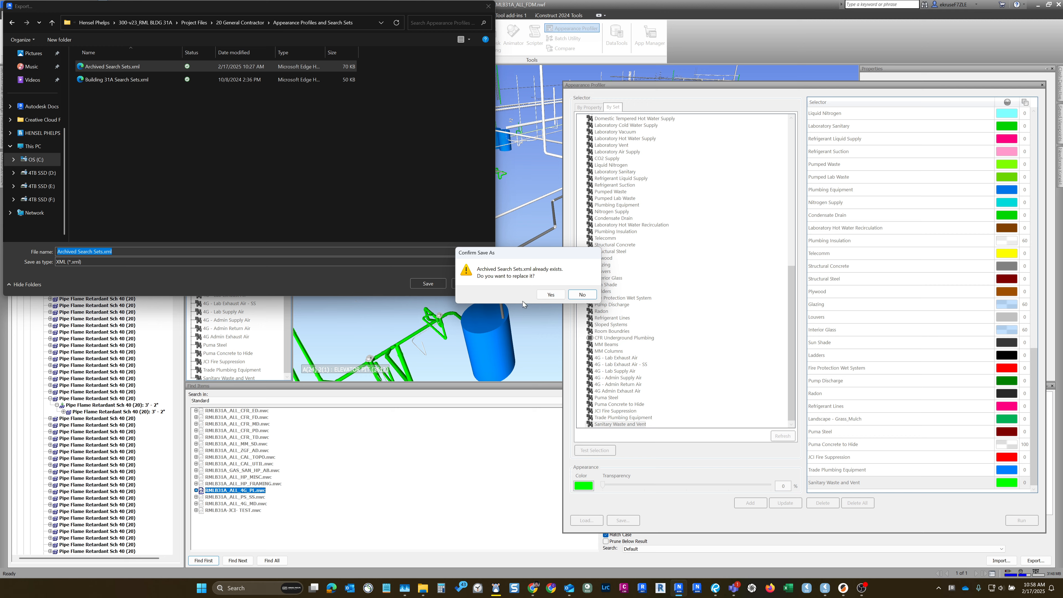
click(557, 296)
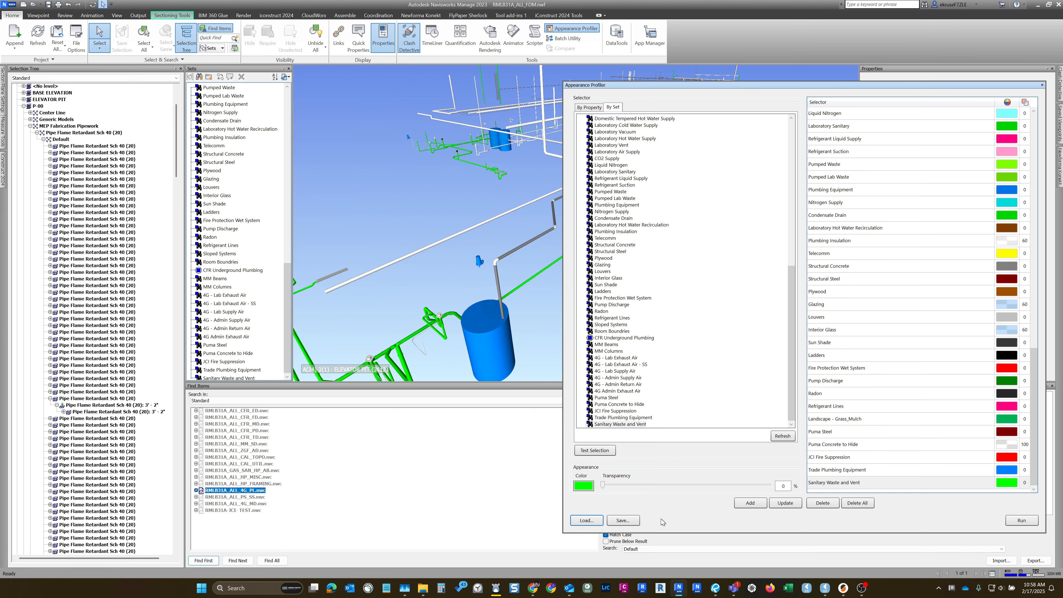
- Save the appearance profile over Building 31A Appearance Profile.dat in the Appearance Profiles and Search Sets folder
click(623, 520)
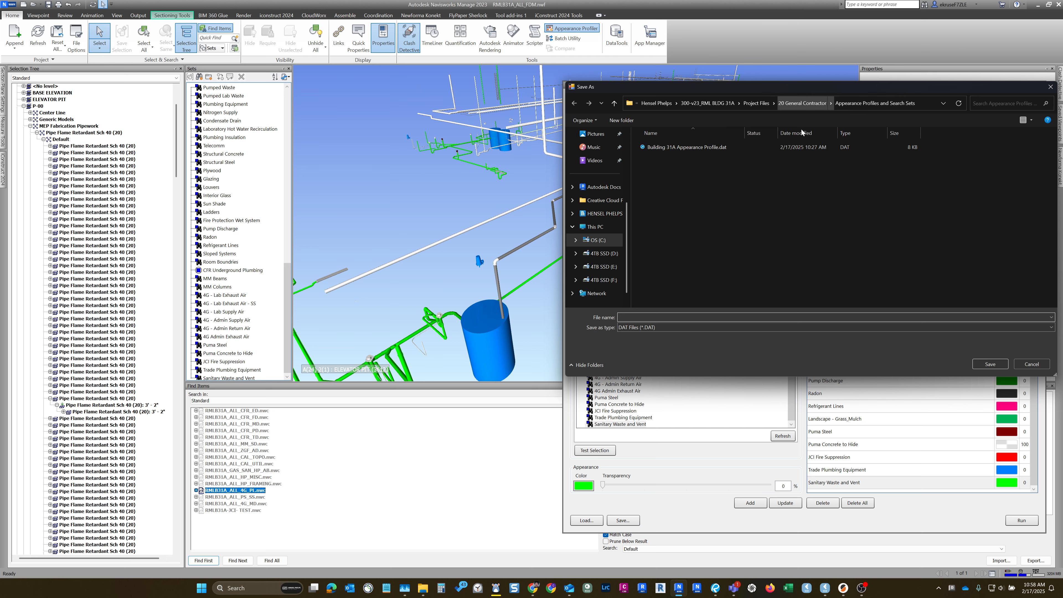
click(691, 150)
double_click(691, 147)
click(562, 333)
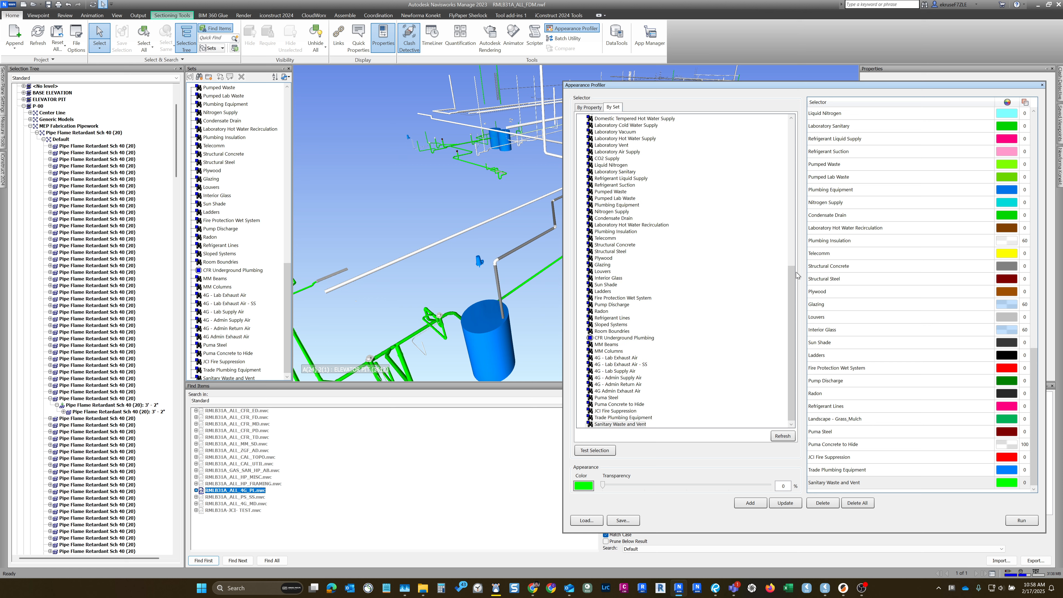
- Dock the floating Appearance Profiler window back beside the model view
mouse_move(792, 275)
mouse_down()
mouse_move(791, 242)
mouse_move(790, 281)
mouse_up()
double_click(641, 81)
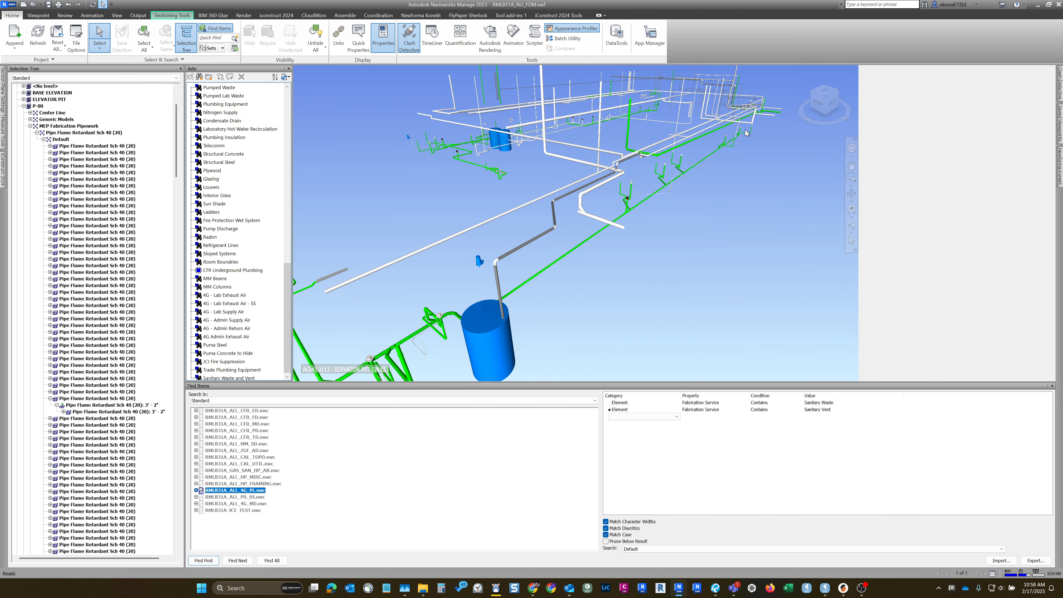
- Select the short vertical segment of the uncoloured white branch pipe and examine its element properties and surrounding pipework, keeping the Properties window pinned
click(581, 203)
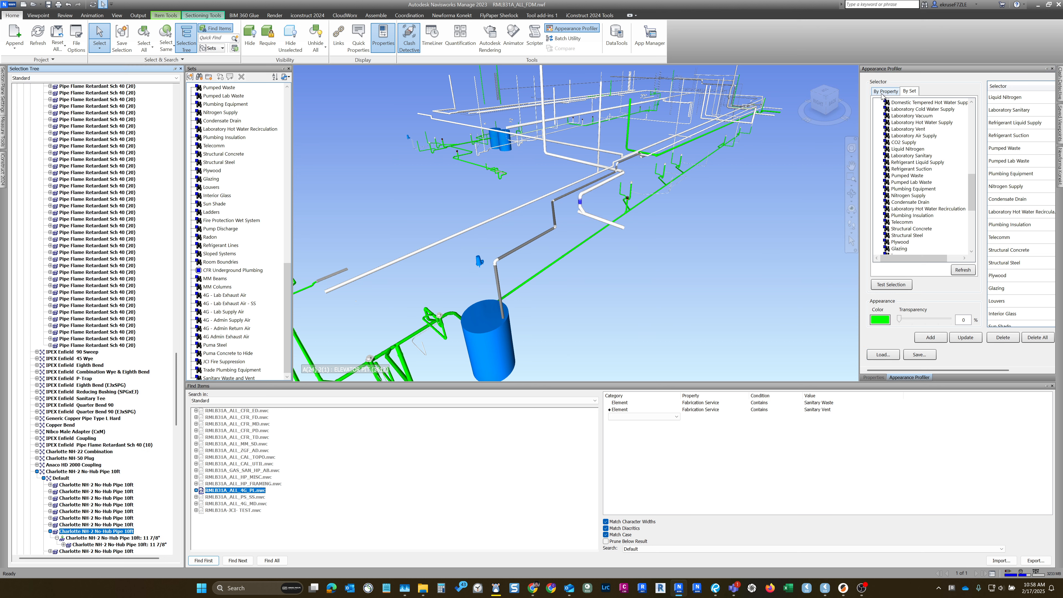
drag(914, 68, 1046, 316)
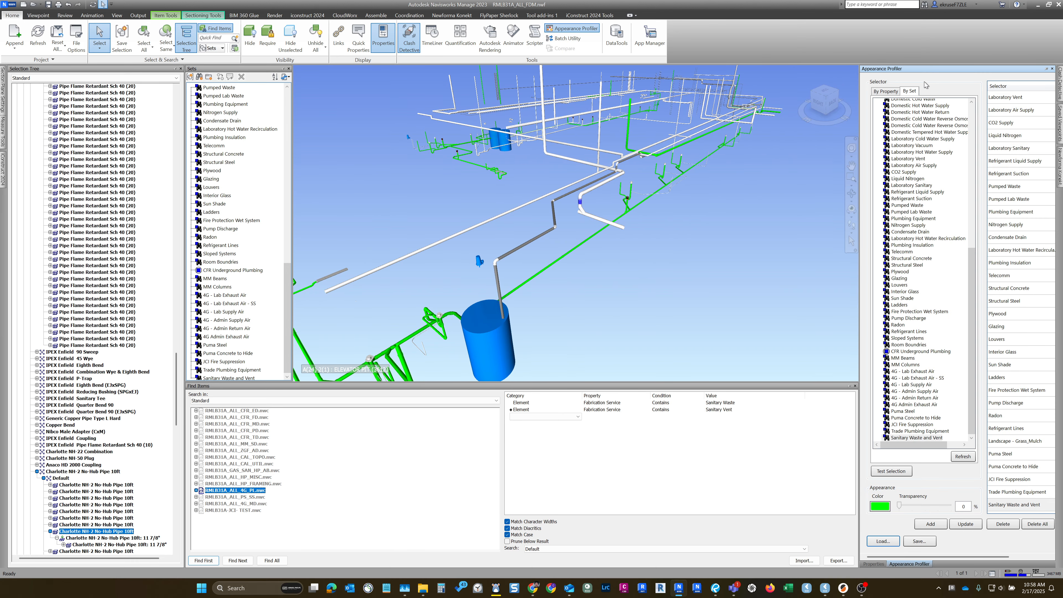
click(1046, 69)
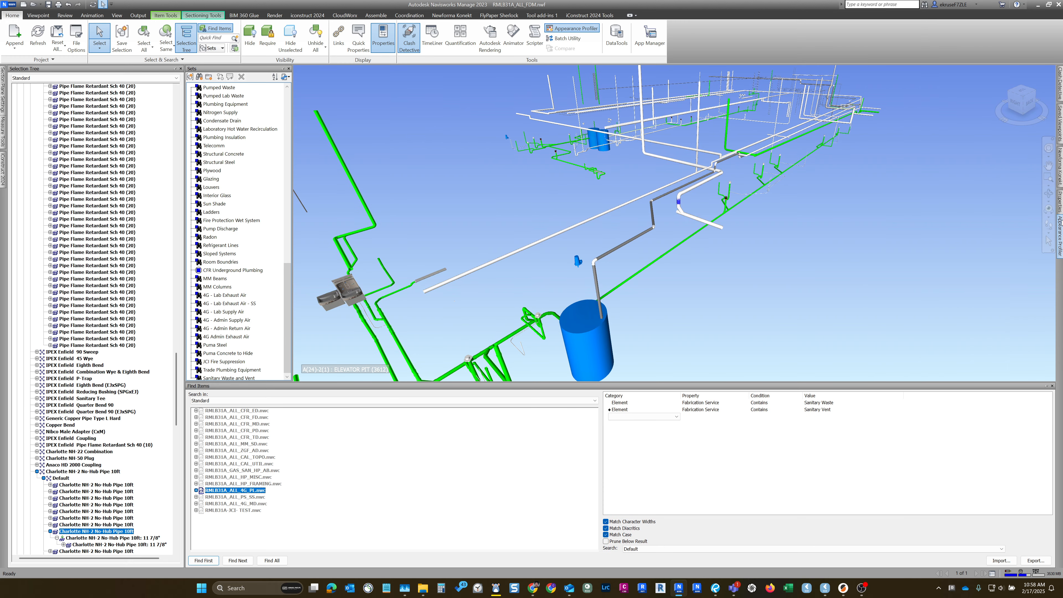
mouse_move(1060, 200)
click(1046, 69)
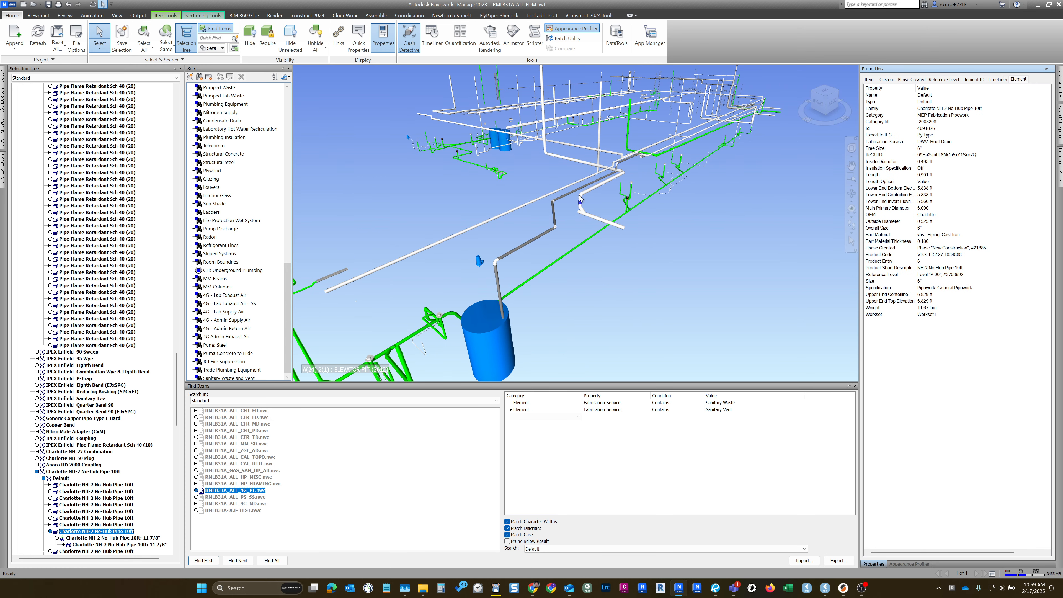
scroll(580, 198, up, 4)
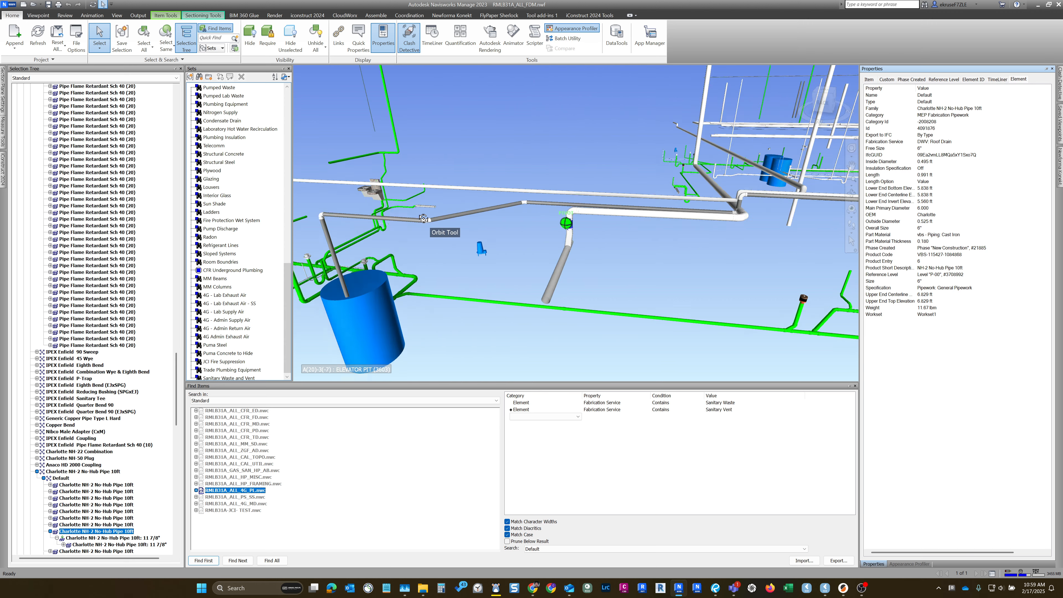
scroll(542, 240, down, 2)
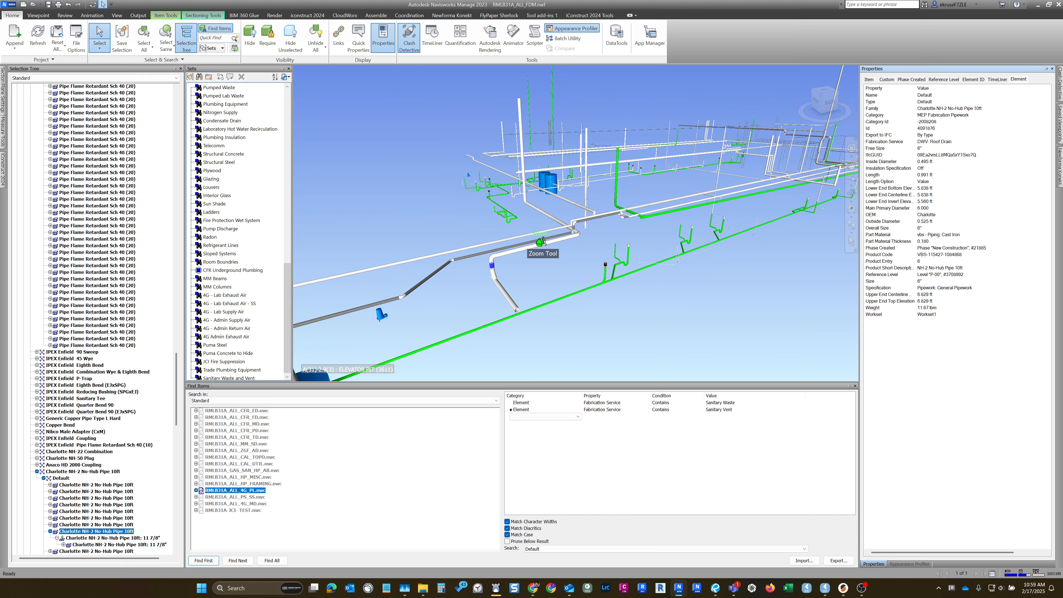